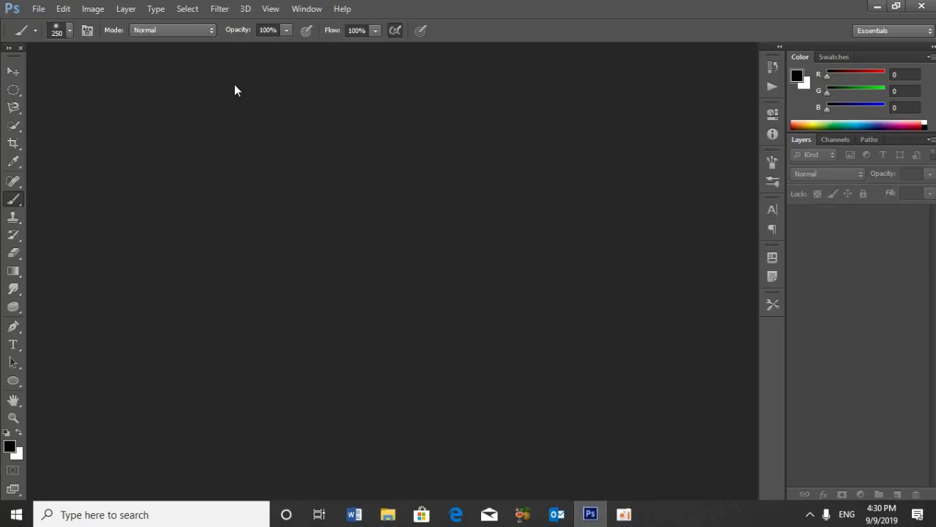
Make a new document: 1920 × 1080 px, 100 ppi, White background contents.
click(39, 9)
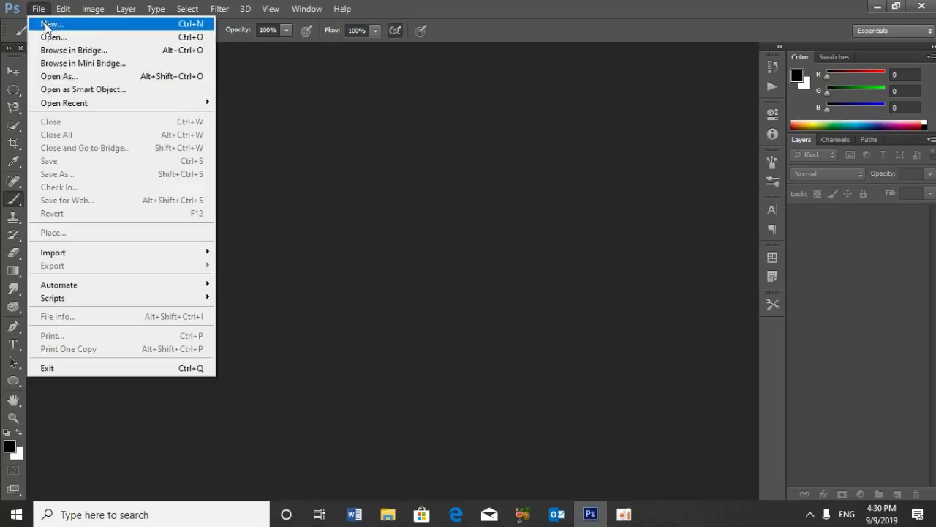
click(46, 24)
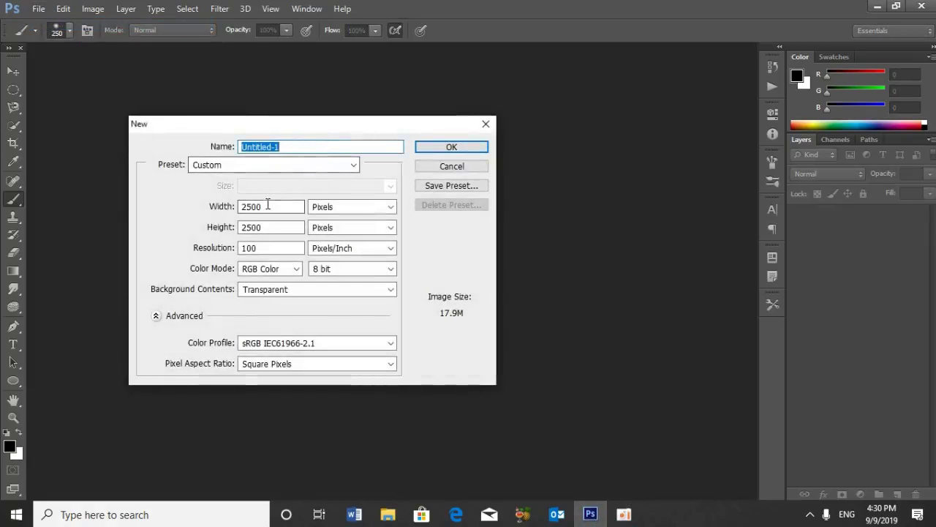
drag(270, 206, 209, 207)
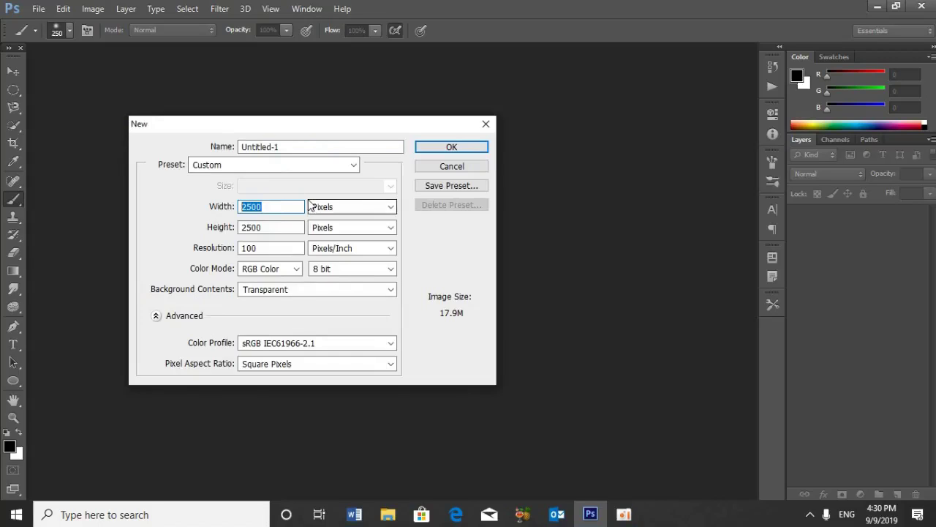
text(192)
drag(271, 227, 240, 228)
text(1080)
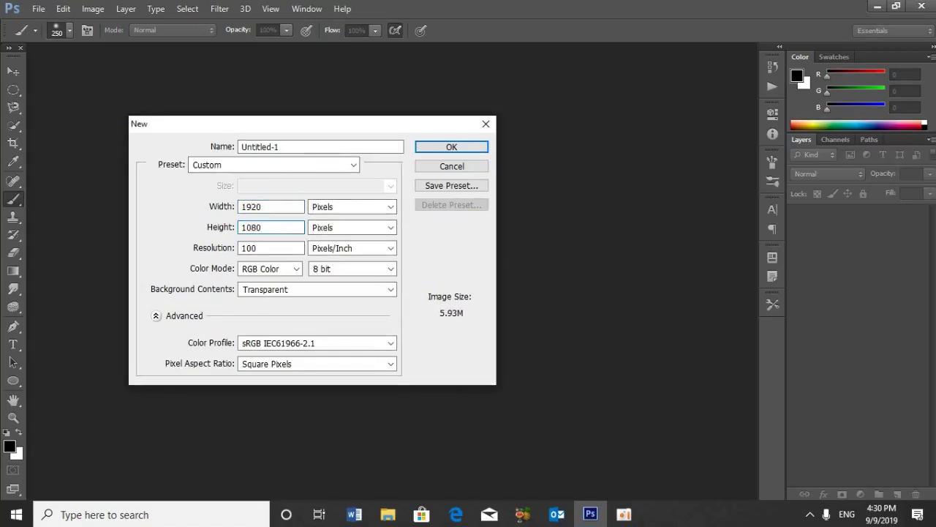
drag(271, 248, 213, 255)
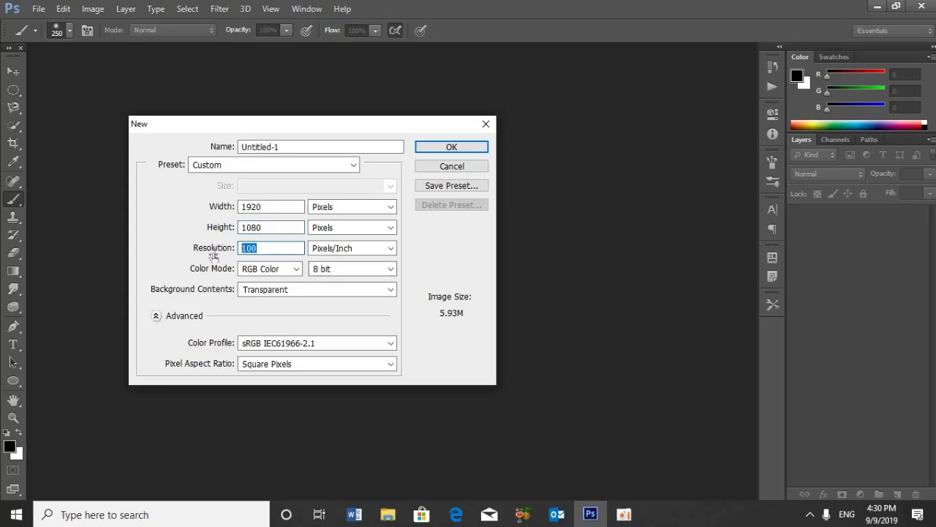
click(286, 291)
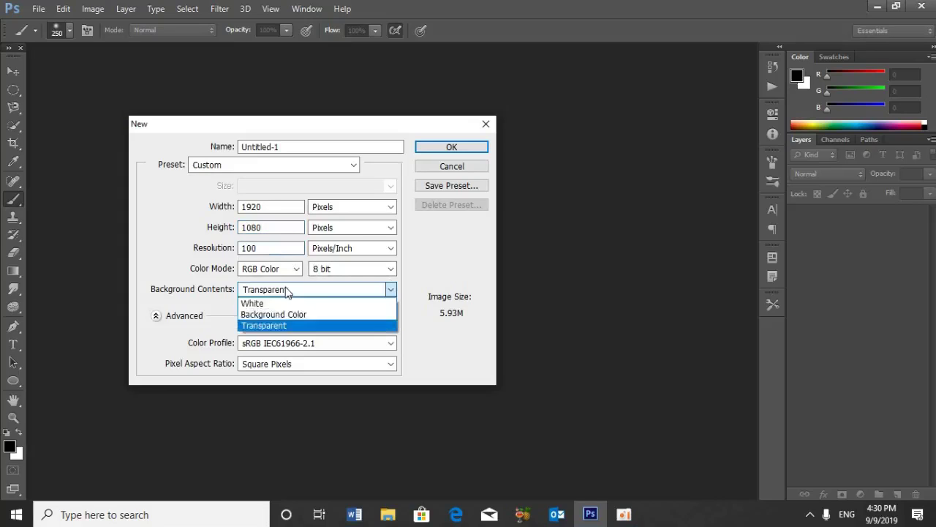
click(244, 304)
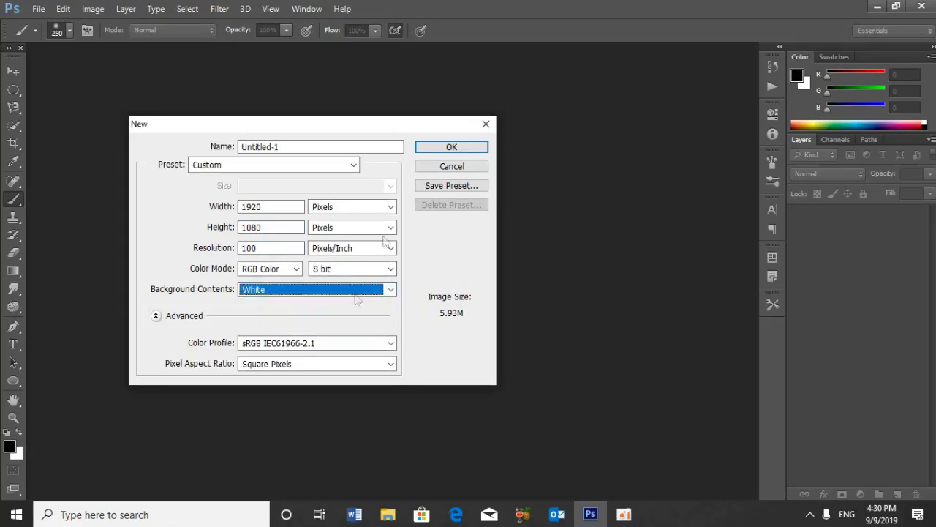
click(443, 146)
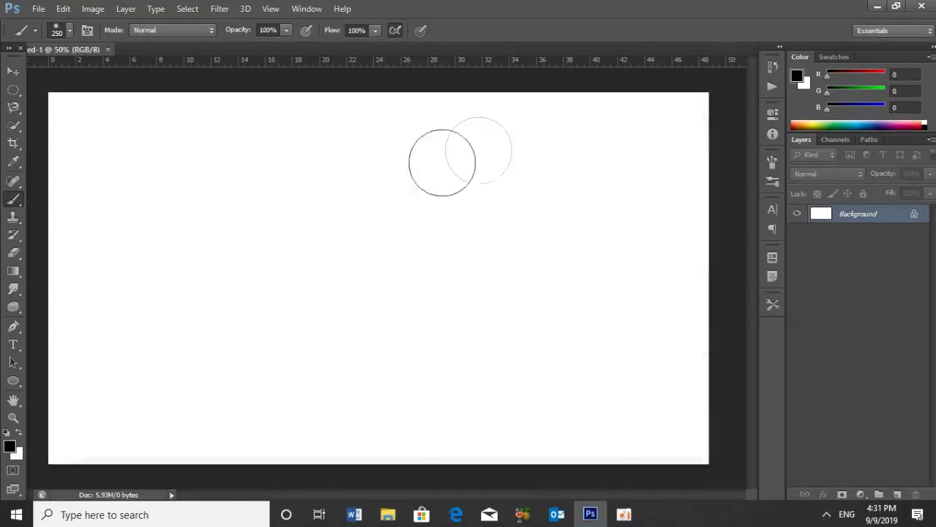
Swap the colours and fill the background layer with black.
click(497, 145)
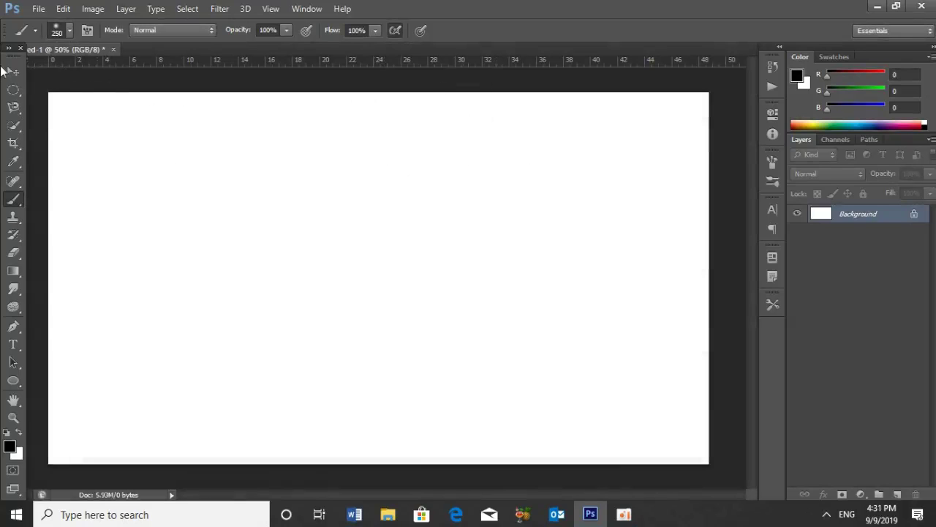
click(11, 71)
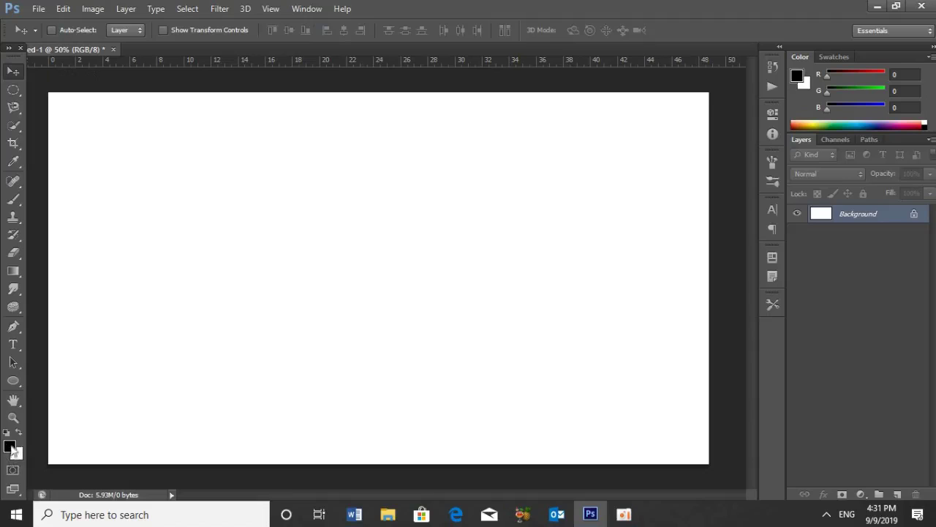
key(x)
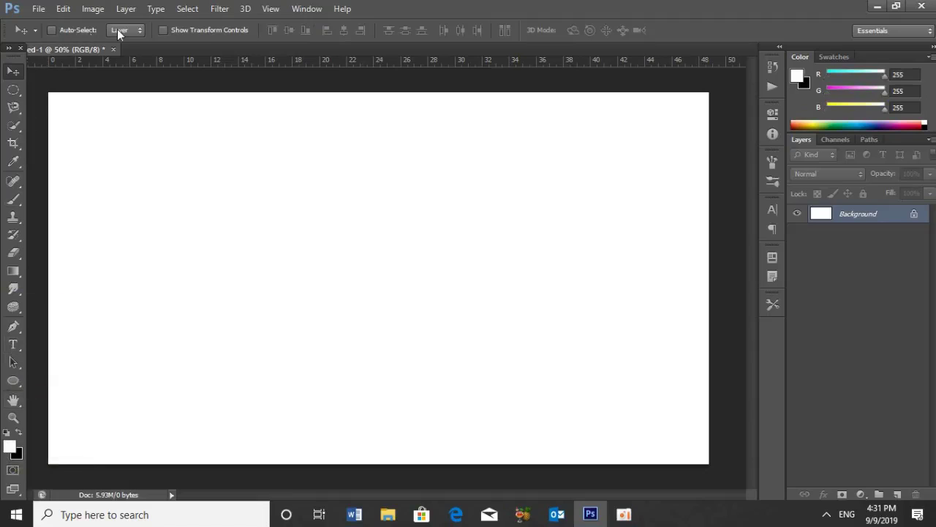
key(ctrl+BackSpace)
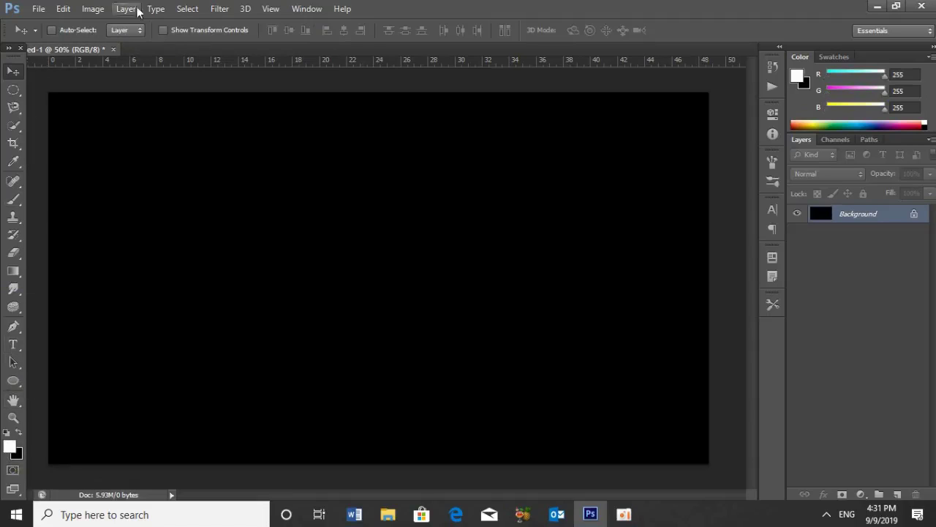
Add 100% Gaussian monochromatic noise over the black canvas.
click(219, 9)
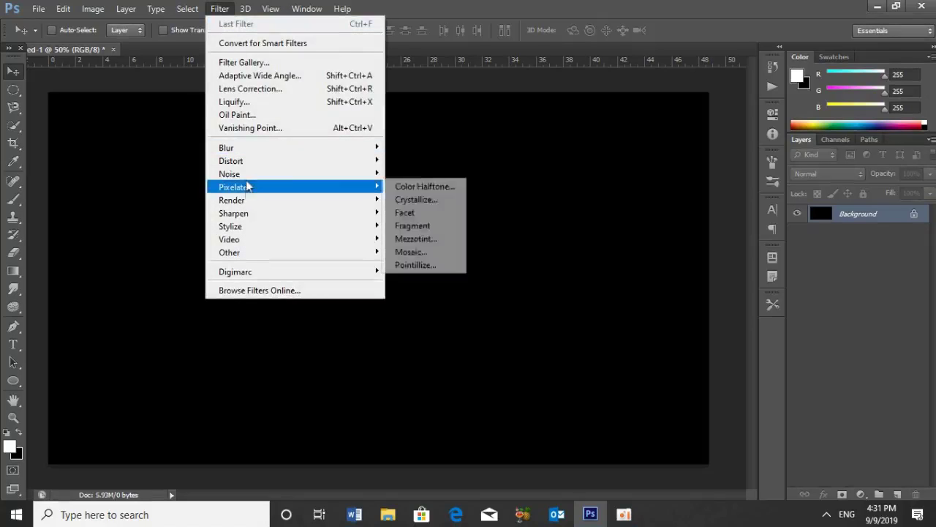
mouse_move(229, 174)
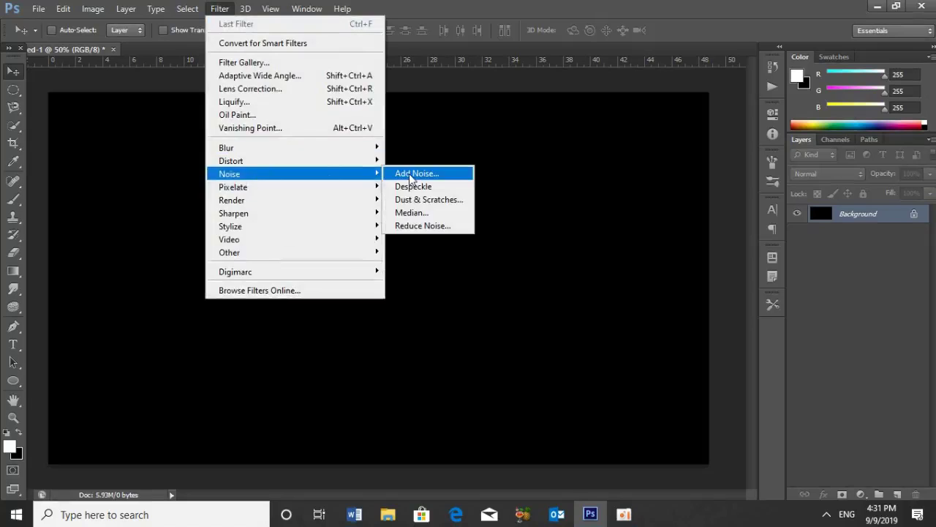
click(411, 176)
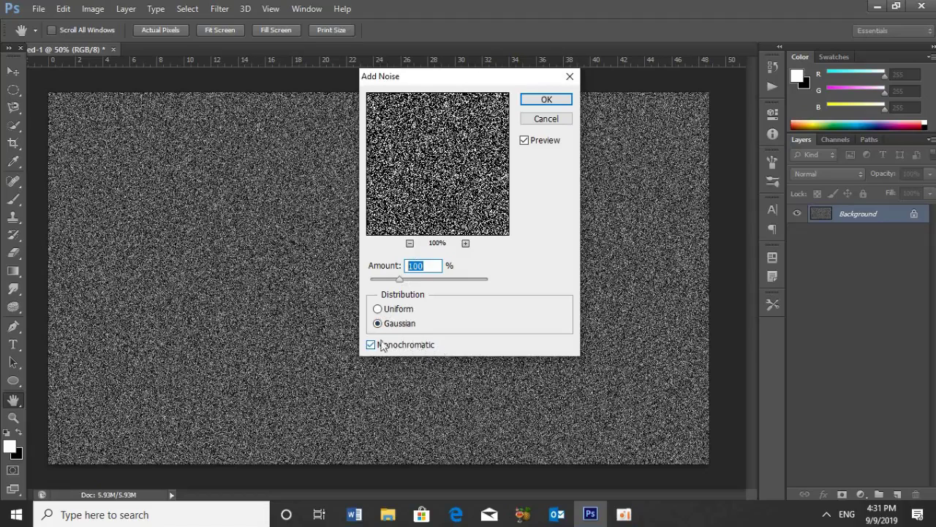
click(546, 100)
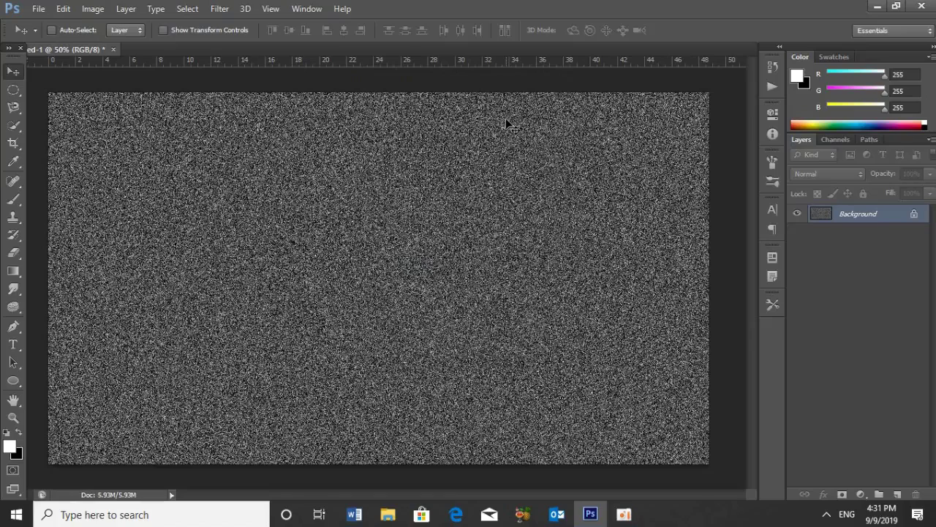
click(219, 9)
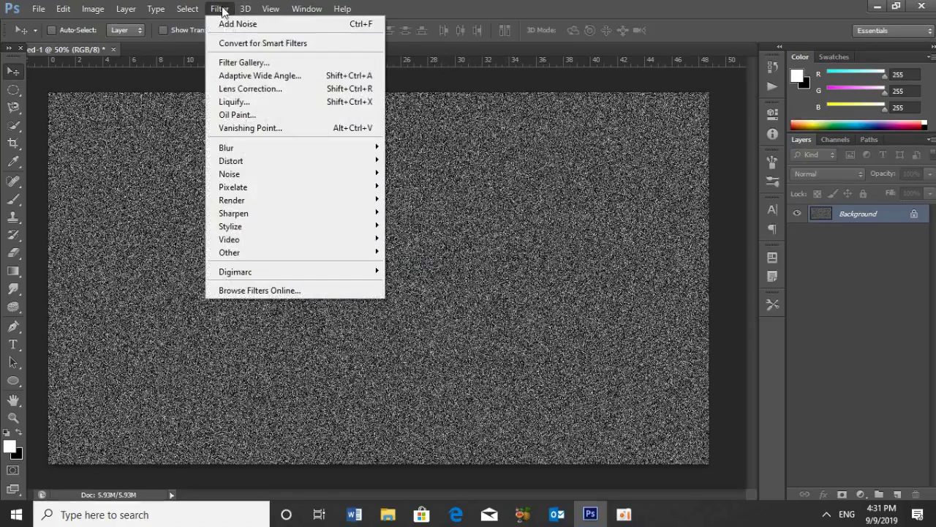
mouse_move(226, 148)
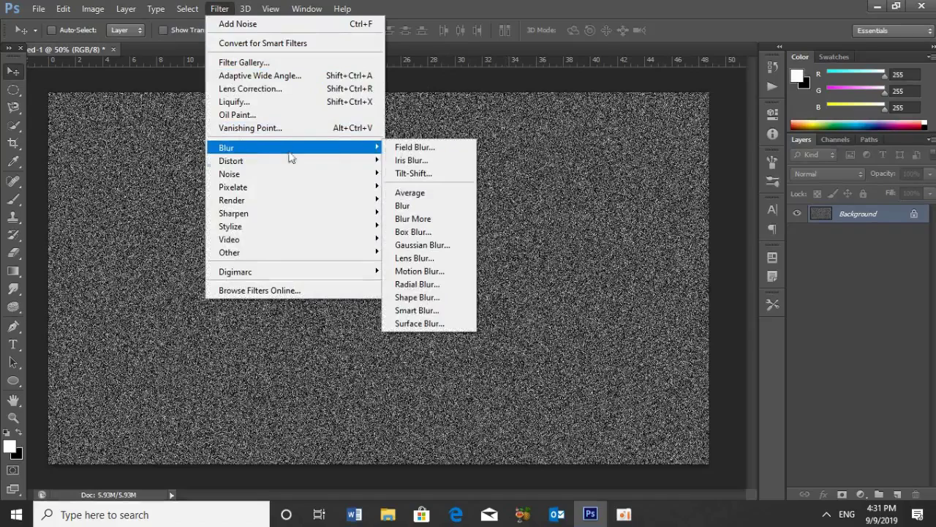
Blur the noise 0.3 px, apply Levels 189/1.00/239 with output 100, and add Layer 1.
click(422, 246)
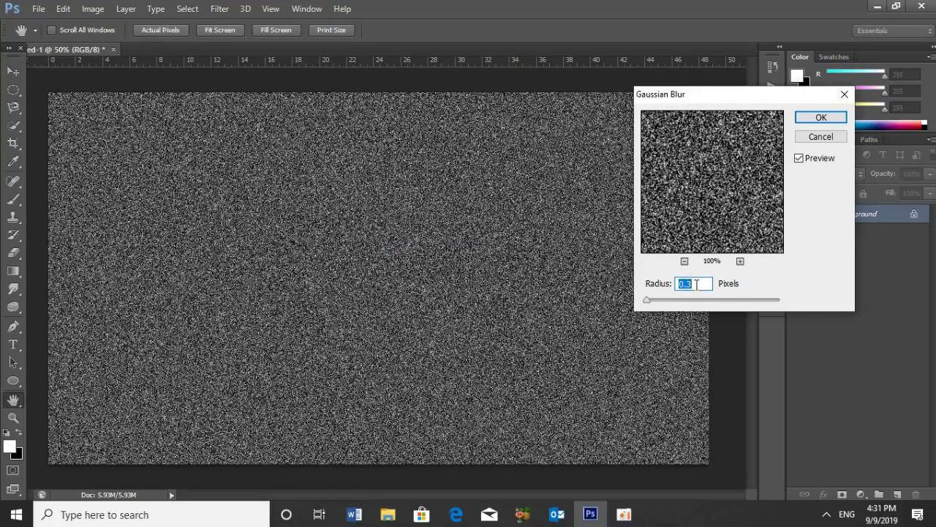
click(812, 121)
key(ctrl+l)
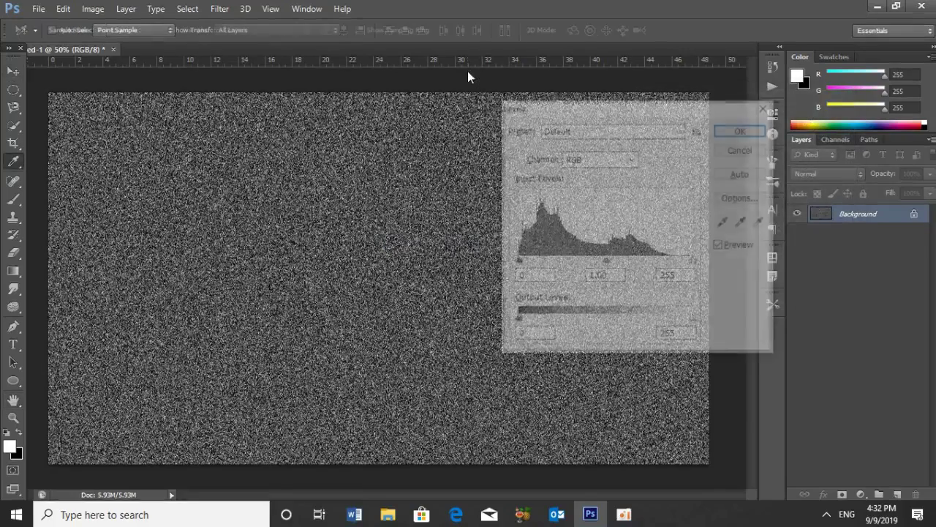
double_click(526, 275)
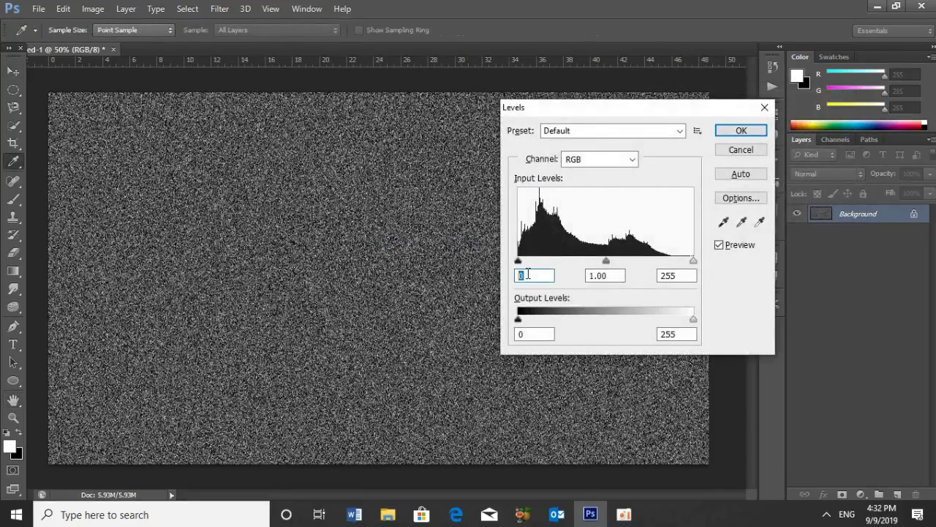
text(1)
text(89)
double_click(667, 276)
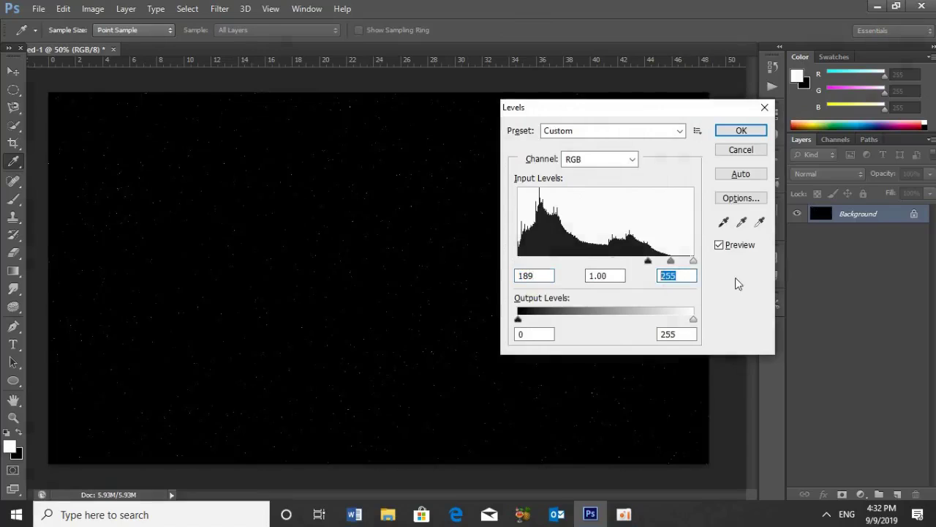
text(239)
double_click(691, 335)
text(100)
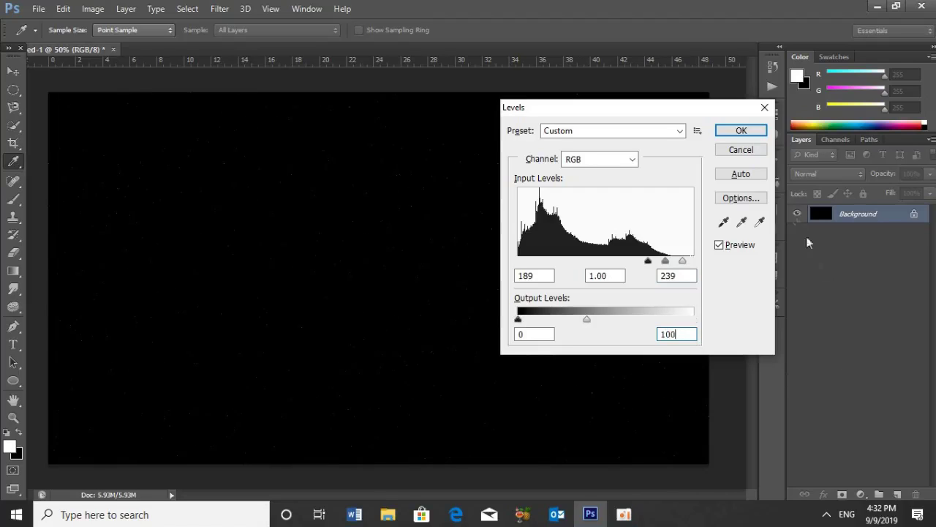
click(746, 130)
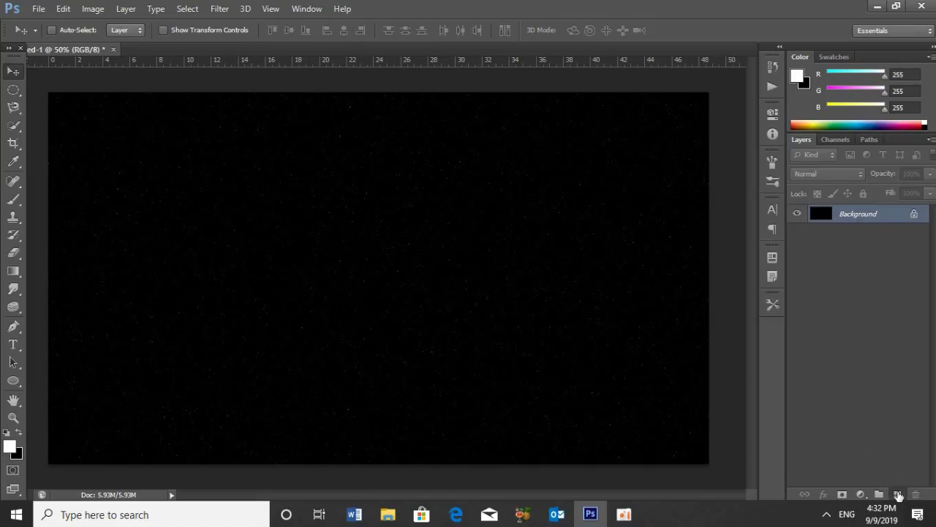
click(898, 495)
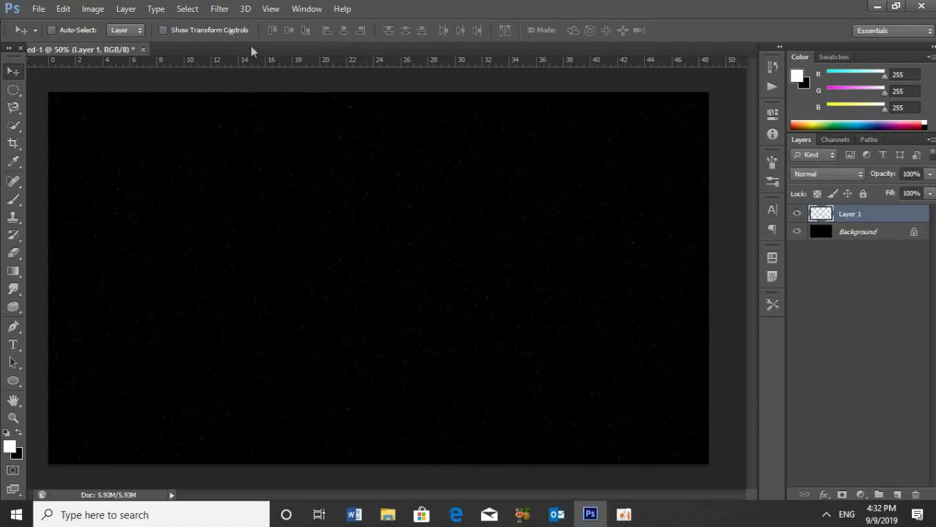
Render clouds on Layer 1 and set its blend mode to Color Dodge.
click(218, 8)
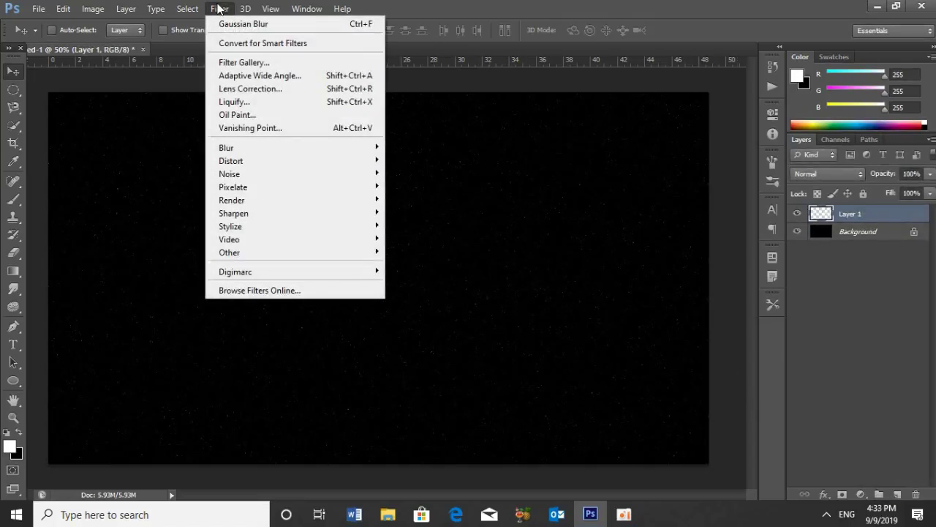
mouse_move(232, 200)
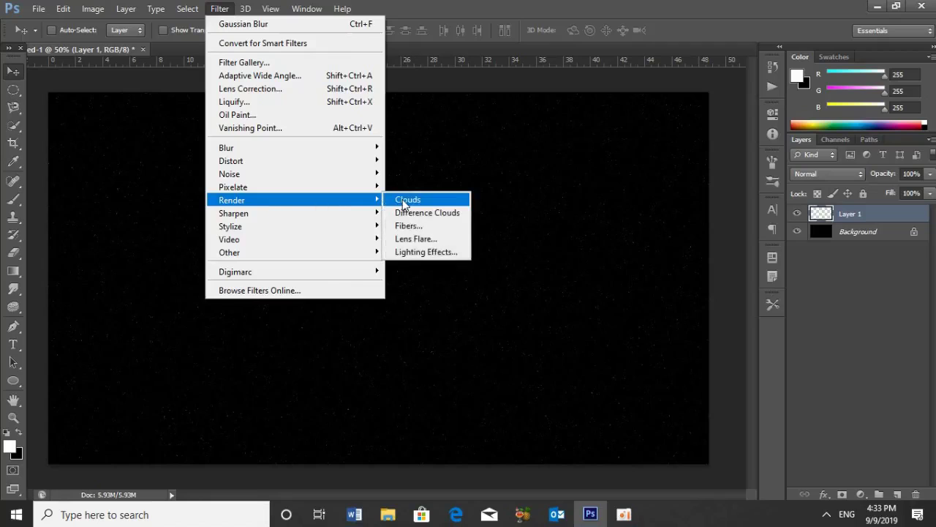
click(405, 201)
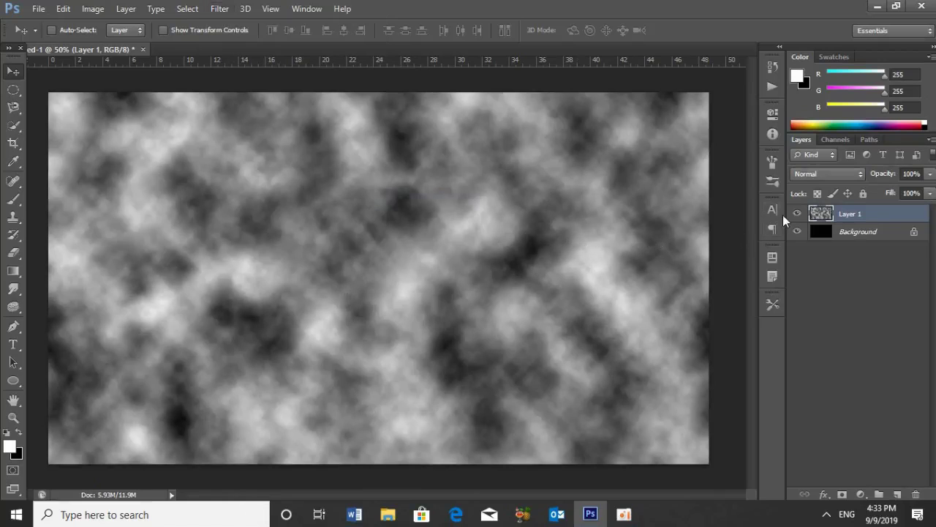
click(816, 174)
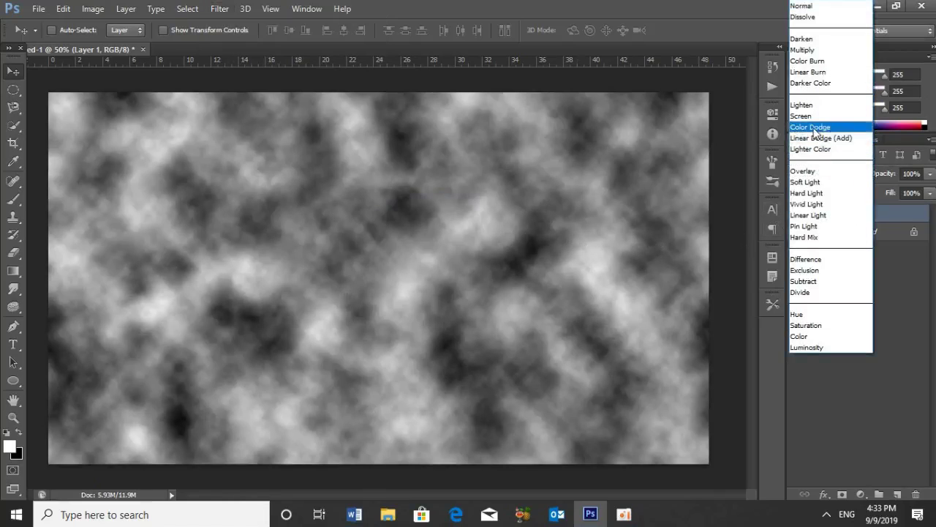
click(815, 129)
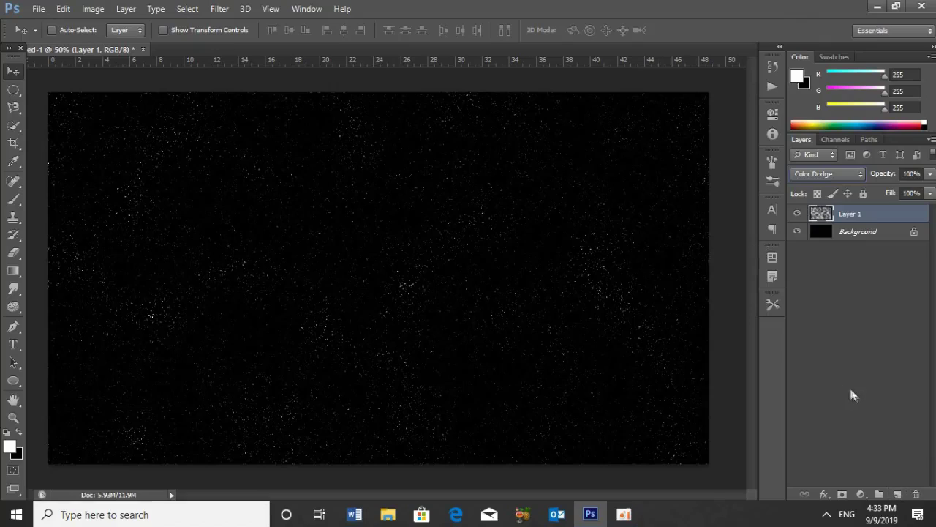
Add a new Layer 2 and move it beneath Layer 1.
click(898, 496)
key(ctrl+bracketleft)
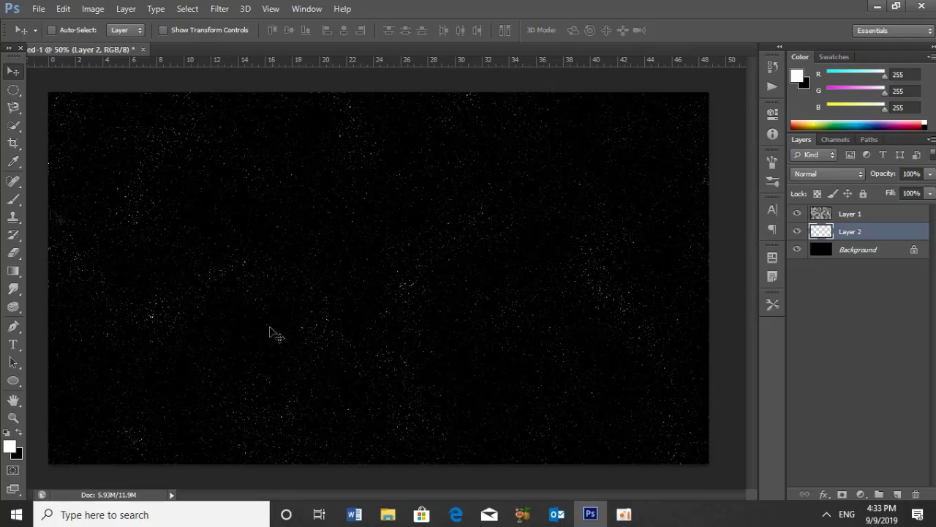
click(12, 199)
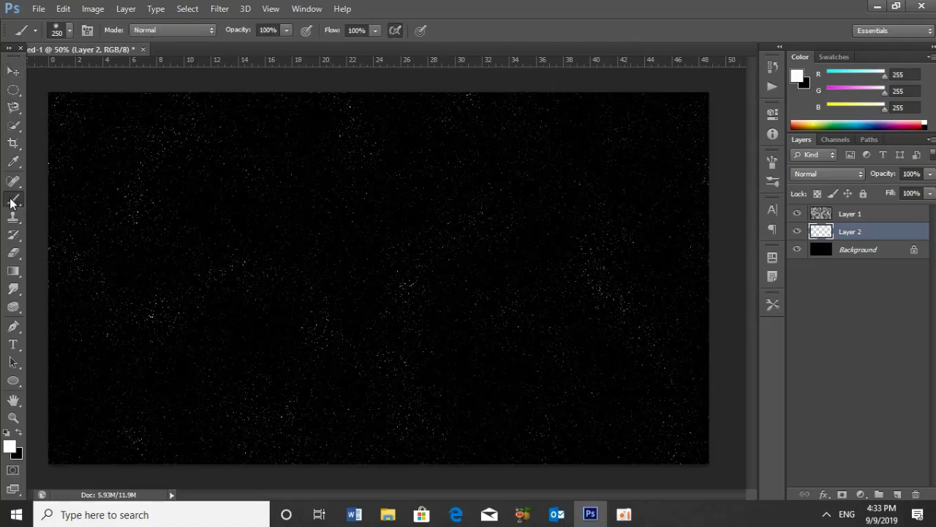
Set the brush to size 15, 0% hardness and 10% opacity.
click(71, 31)
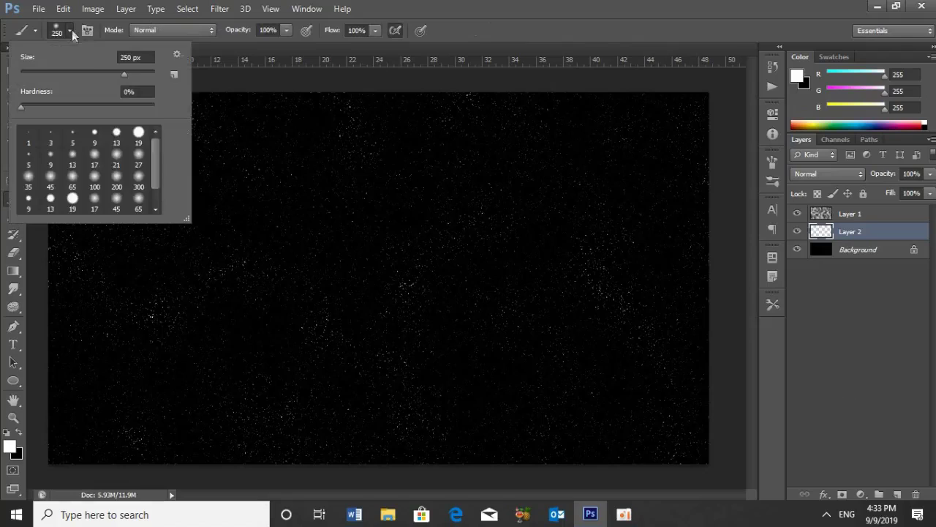
double_click(128, 57)
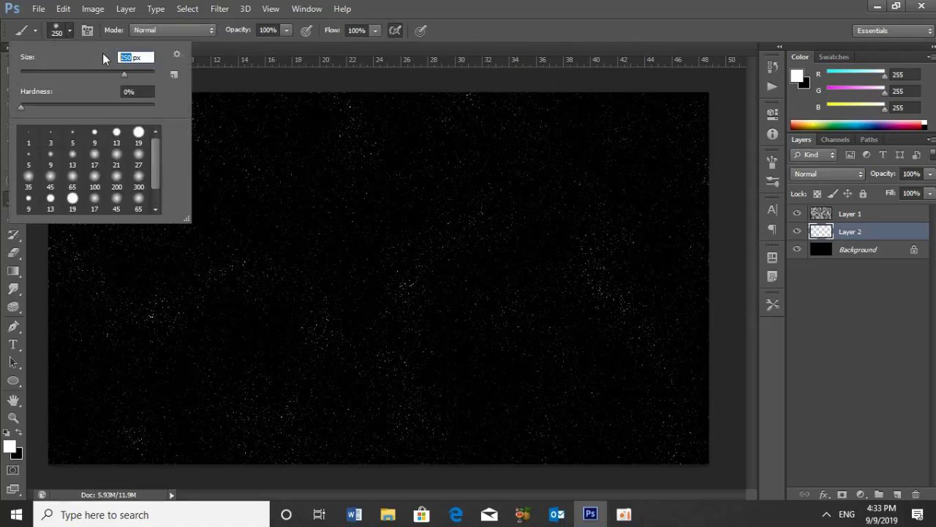
text(15)
click(270, 30)
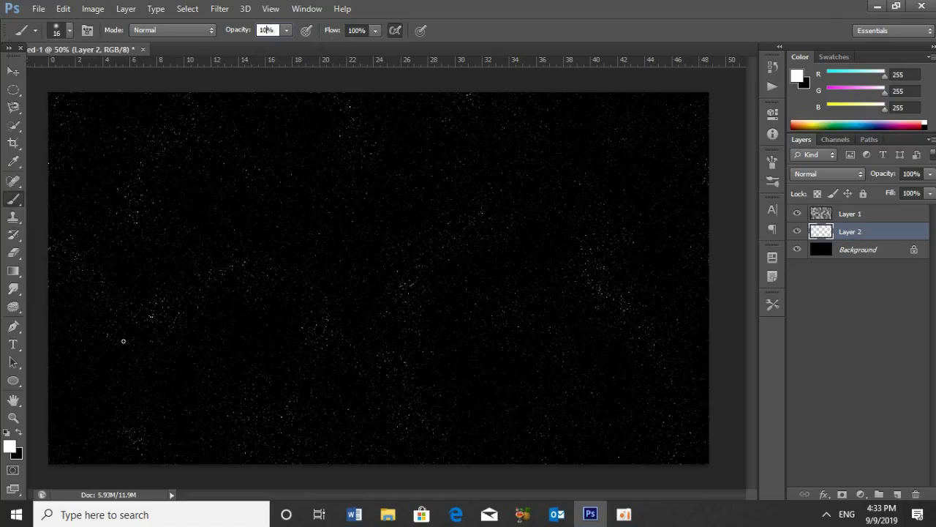
Set the foreground colour to cyan 00d2ff.
click(8, 446)
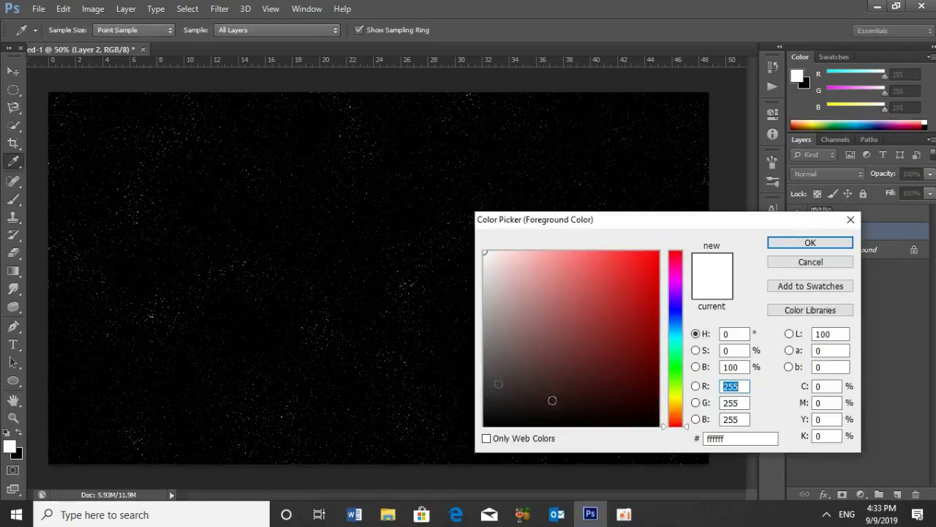
double_click(724, 439)
text(00d)
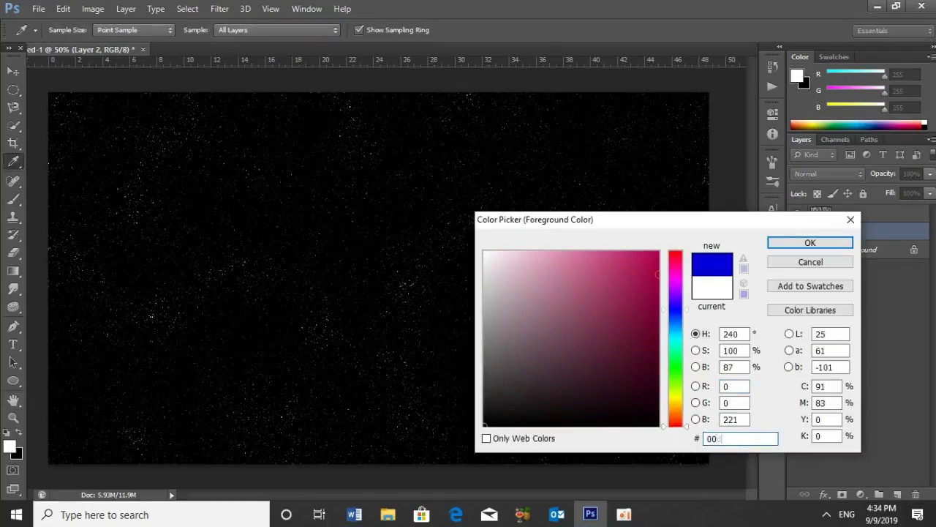
text(2)
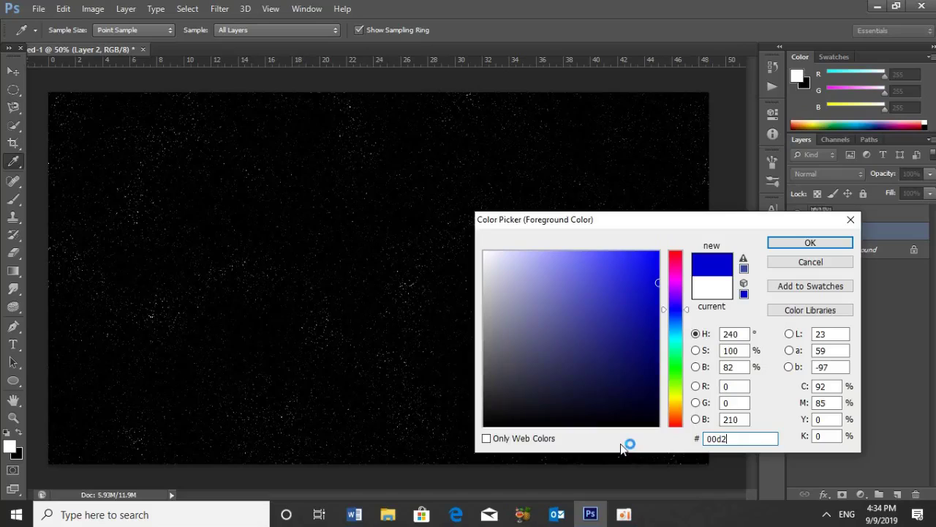
text(ff)
click(784, 243)
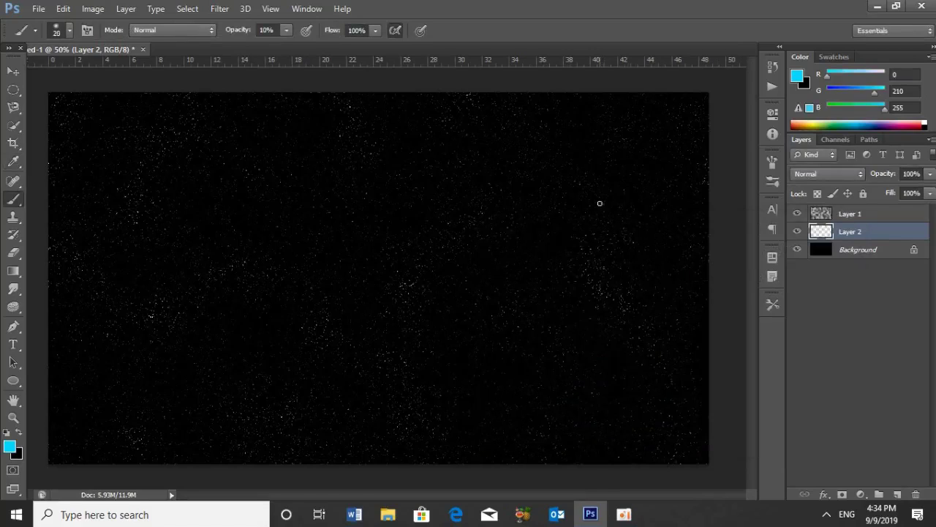
Enlarge the brush to 700 px and paint soft cyan clouds across the upper-right starfield.
key(bracketright)
key(bracketright)
key(bracketright)
key(bracketright)
key(bracketright)
key(bracketright)
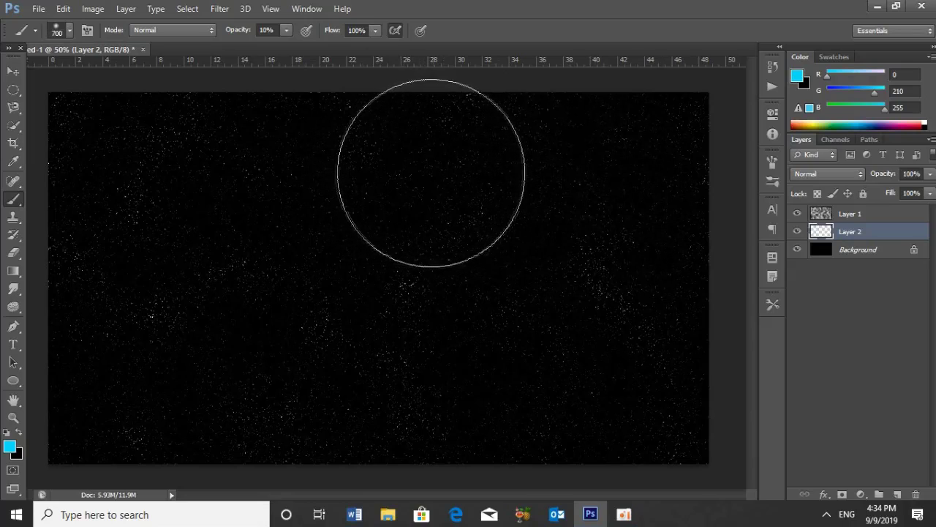
drag(474, 177, 641, 164)
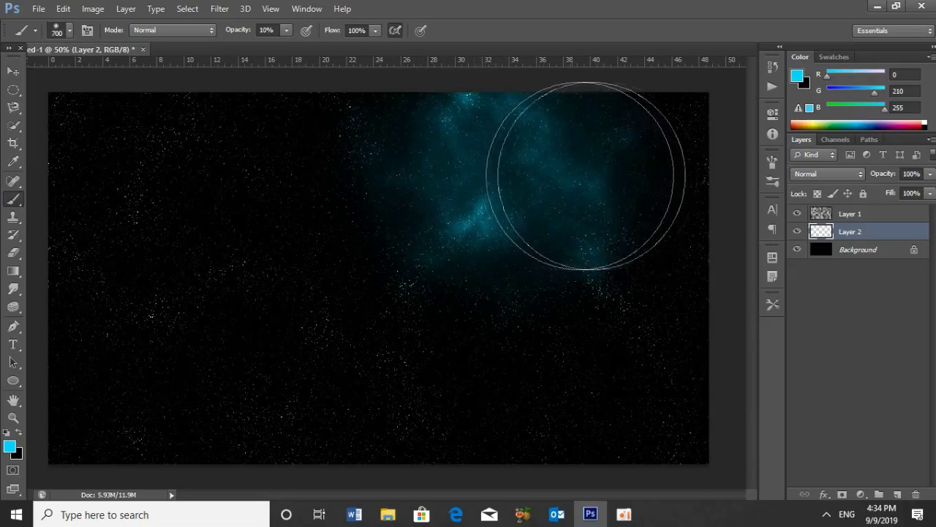
drag(653, 177, 623, 163)
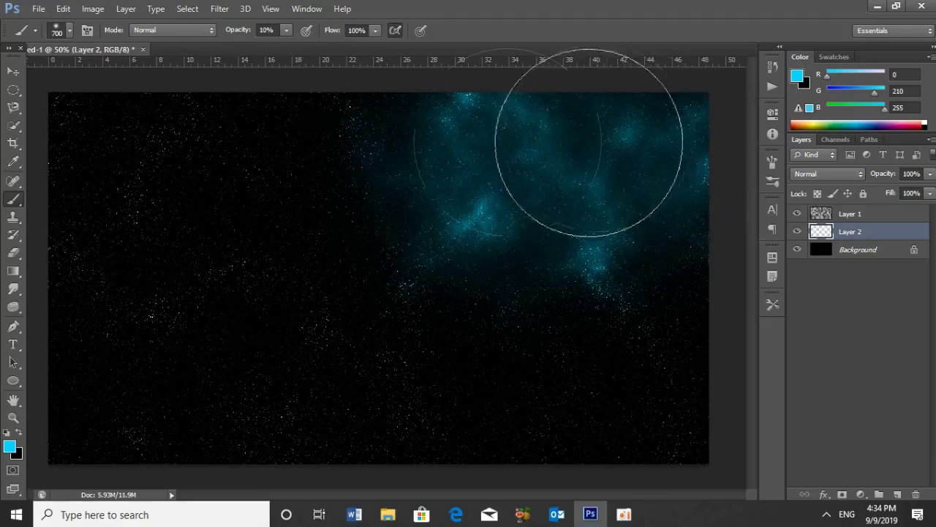
drag(425, 124, 439, 125)
drag(626, 182, 645, 165)
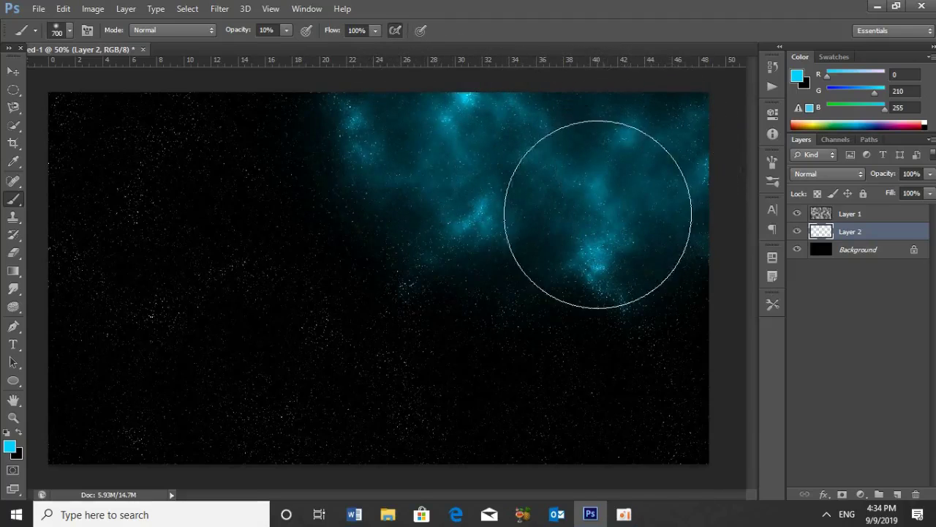
drag(621, 313, 635, 313)
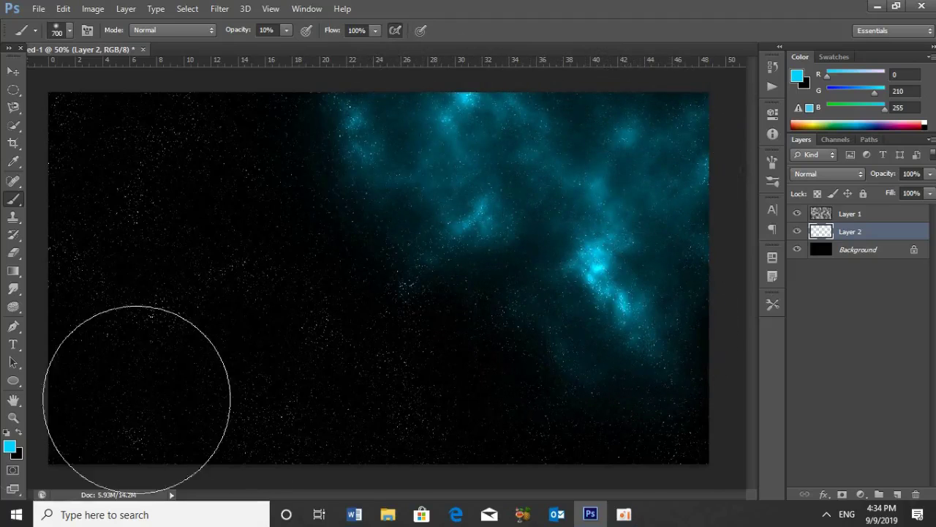
click(8, 448)
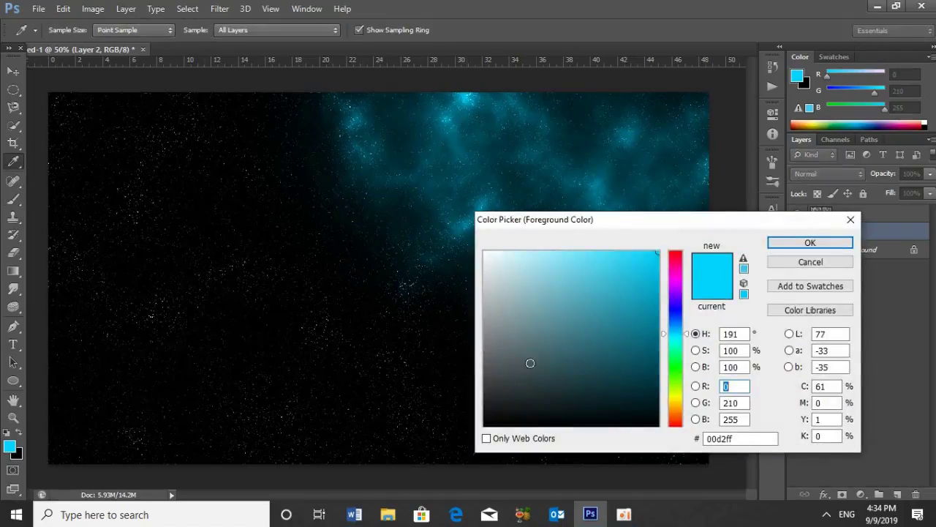
Enter d200ff as the foreground colour and return to the Brush tool.
double_click(742, 438)
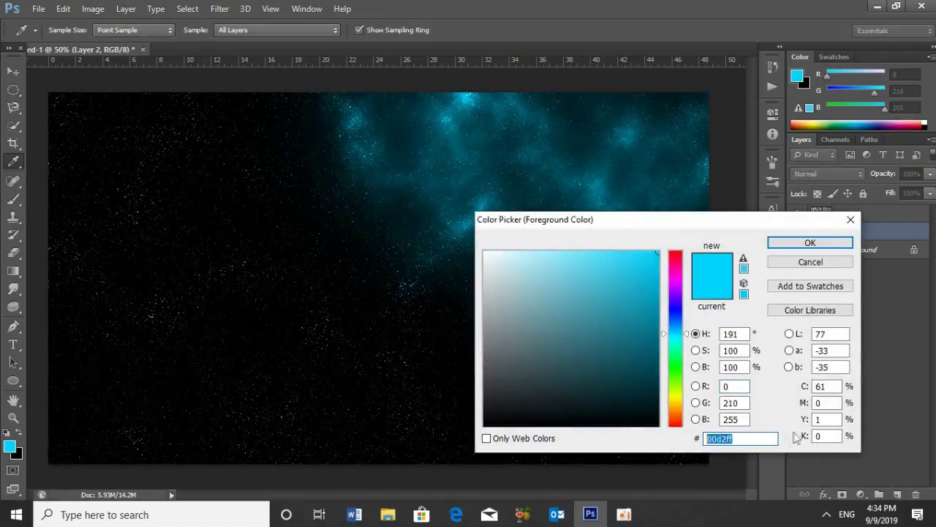
text(d)
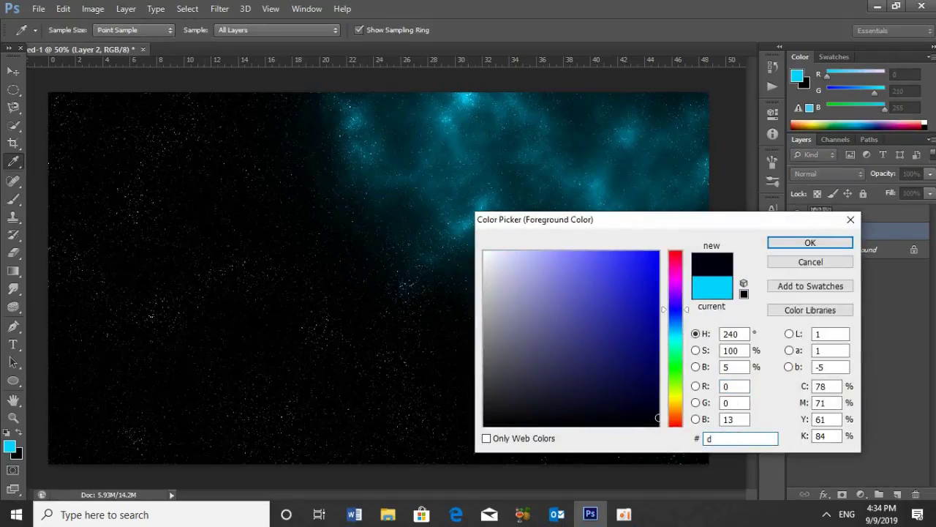
text(200ff)
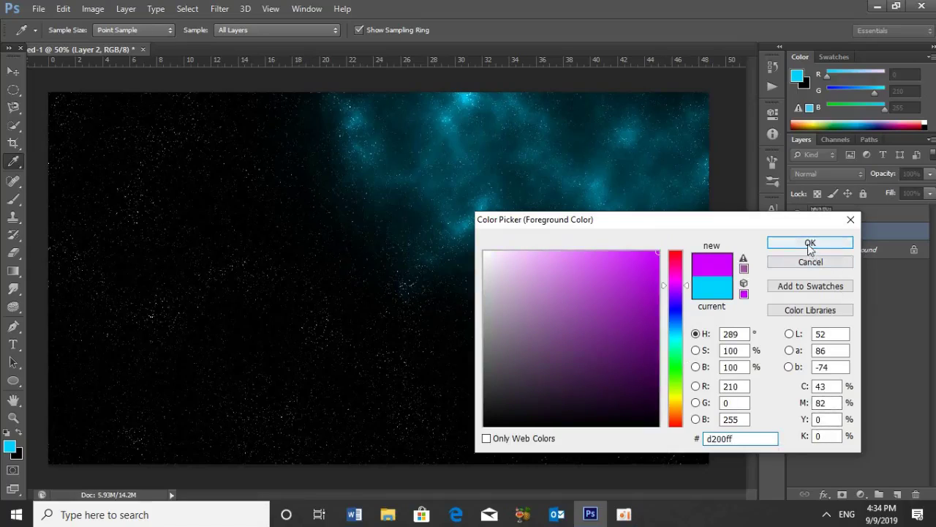
click(810, 261)
key(b)
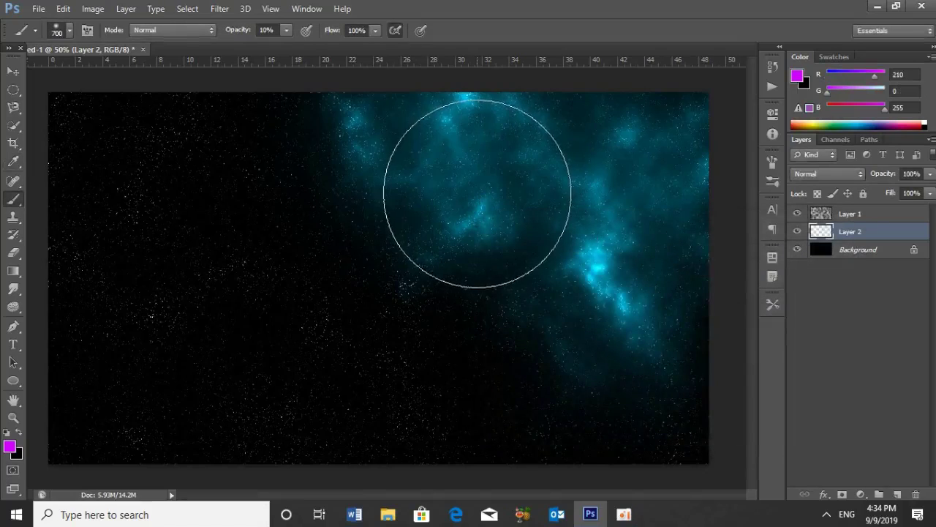
Brush a magenta stroke over the cyan nebula on Layer 2.
mouse_move(449, 175)
mouse_down()
mouse_move(464, 165)
mouse_move(619, 183)
mouse_move(606, 168)
mouse_move(623, 173)
mouse_move(627, 303)
mouse_move(522, 292)
mouse_move(516, 283)
mouse_move(512, 266)
mouse_move(575, 223)
mouse_move(624, 172)
mouse_move(602, 188)
mouse_move(539, 184)
mouse_move(540, 164)
mouse_up()
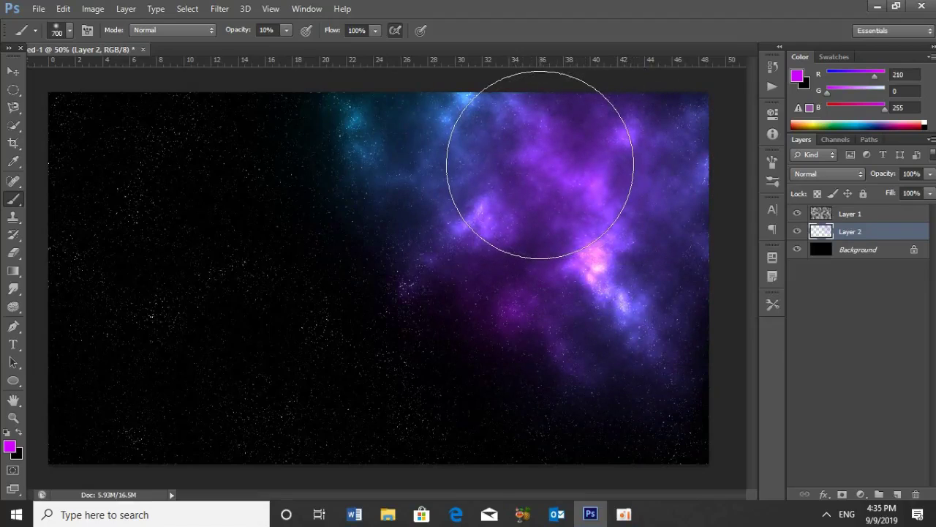
click(9, 446)
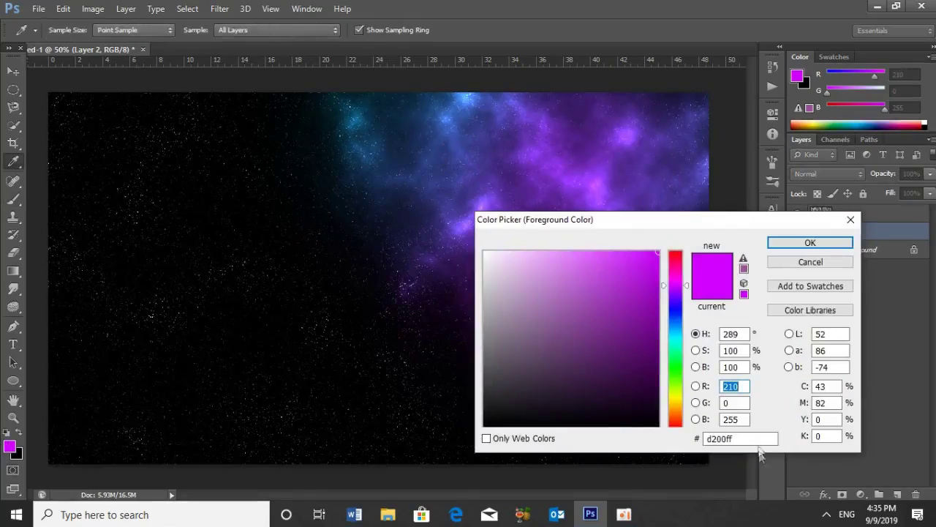
Switch the colour to green 12ff00 and brush it across the nebula's upper right.
key(Tab)
key(Tab)
key(Tab)
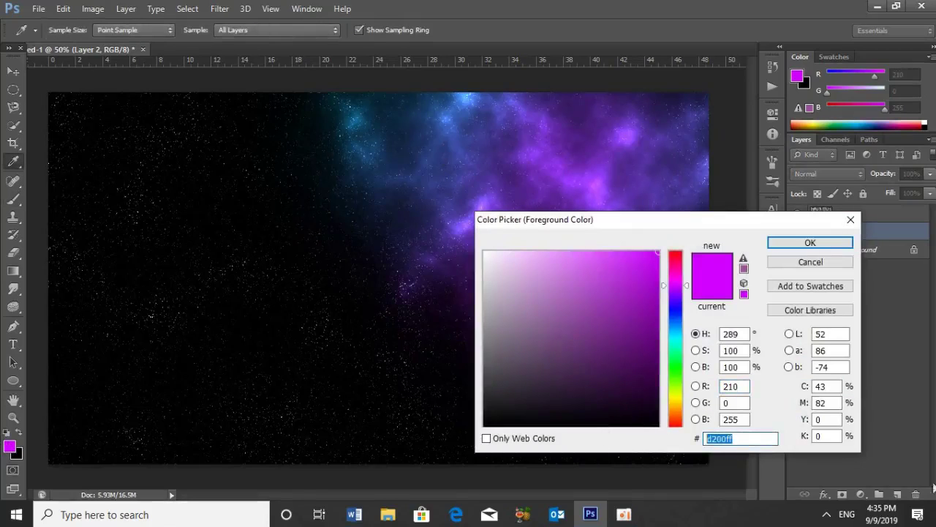
text(12)
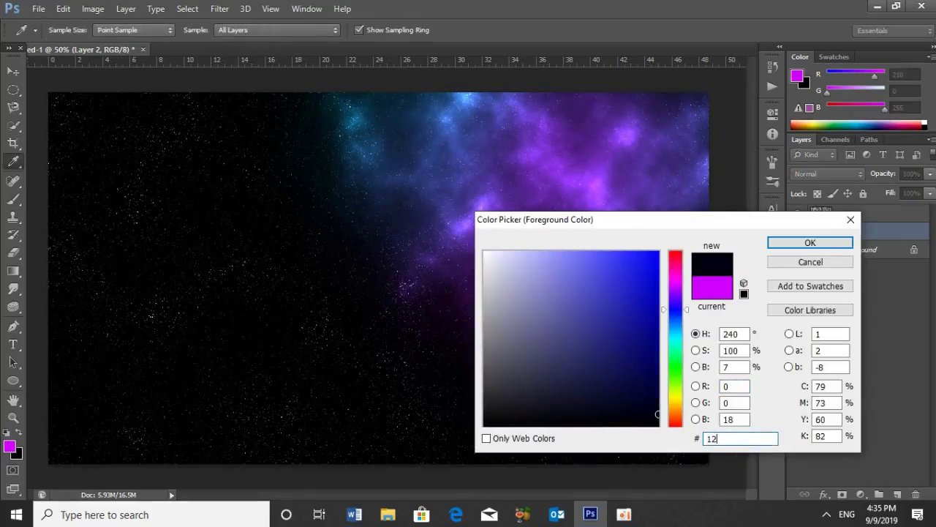
text(ff00)
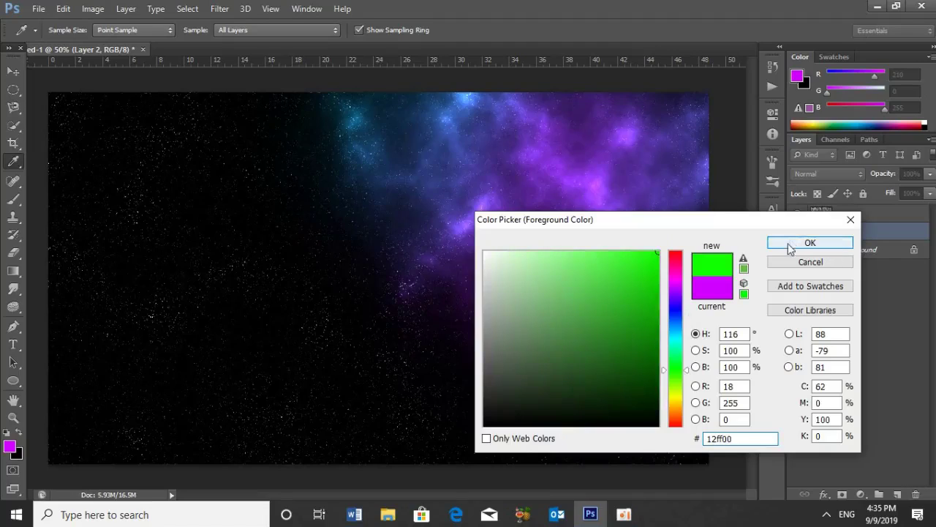
click(810, 242)
key(b)
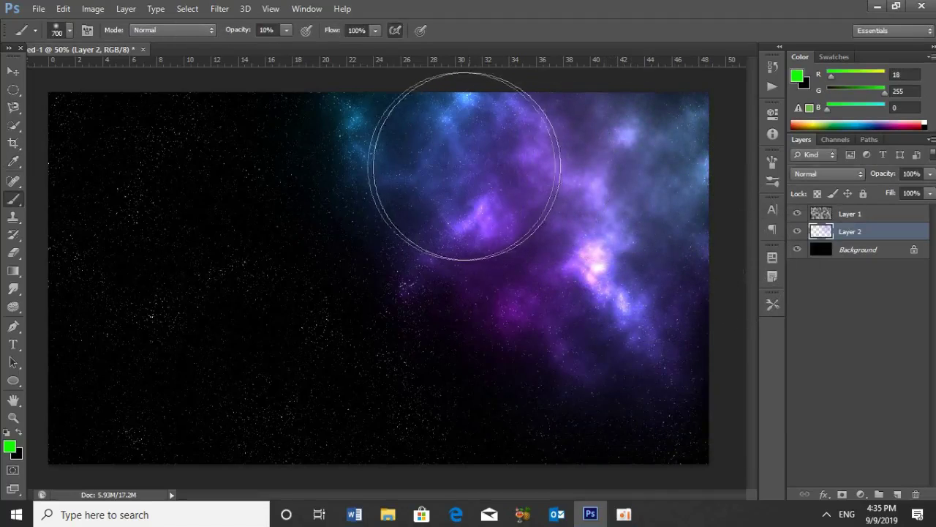
mouse_move(460, 168)
mouse_down()
mouse_move(548, 215)
mouse_move(578, 272)
mouse_move(630, 213)
mouse_move(633, 159)
mouse_move(627, 167)
mouse_up()
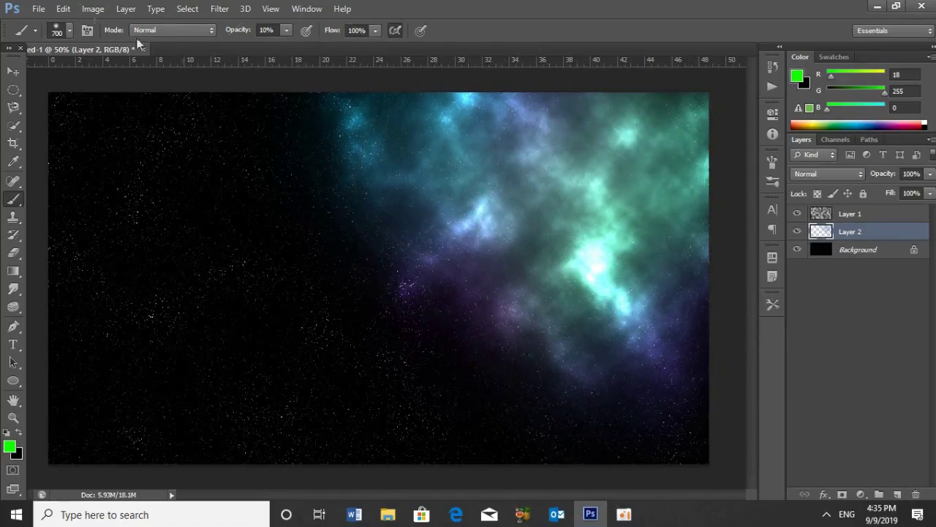
click(41, 9)
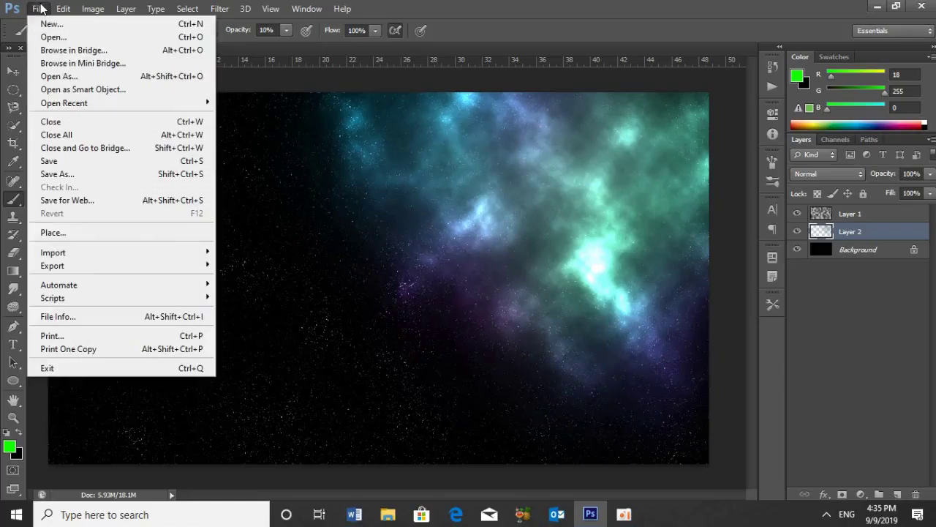
Make a new 2500 × 2500 px white document, Untitled-2.
click(47, 26)
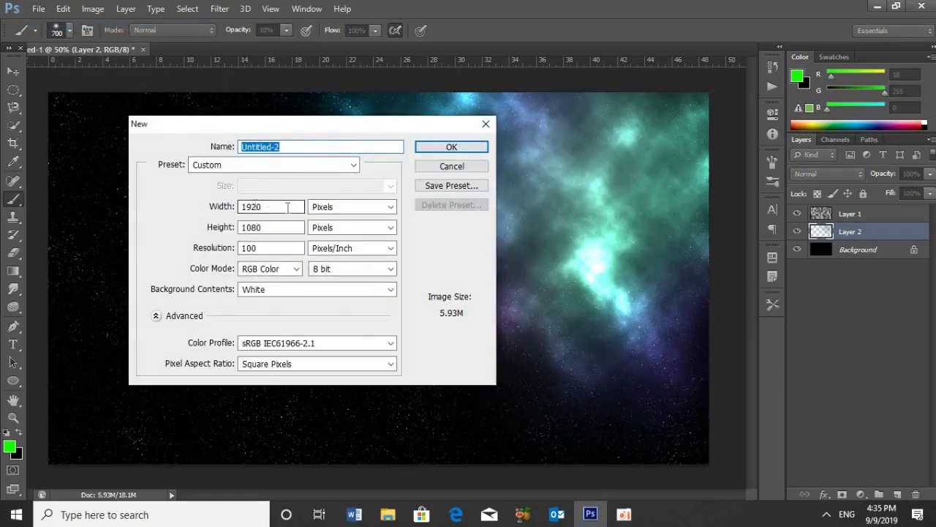
double_click(261, 206)
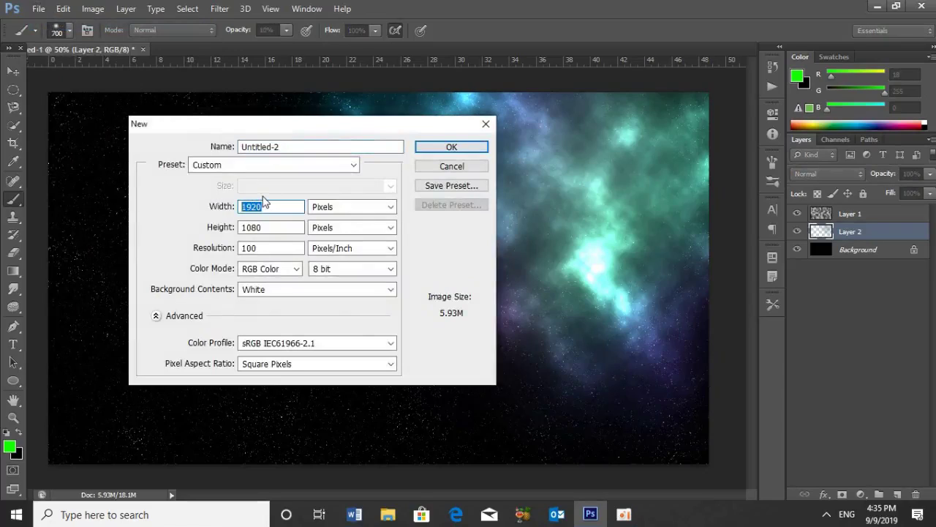
text(2)
double_click(279, 226)
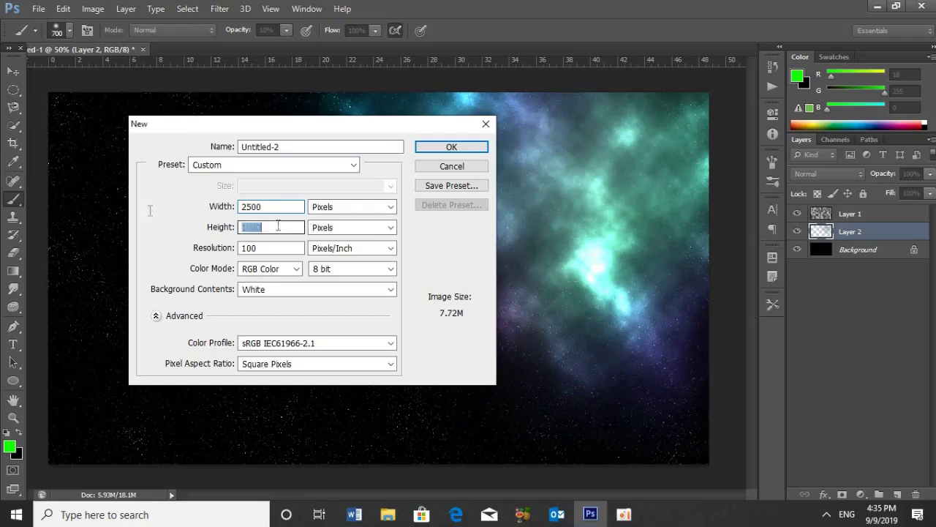
text(25)
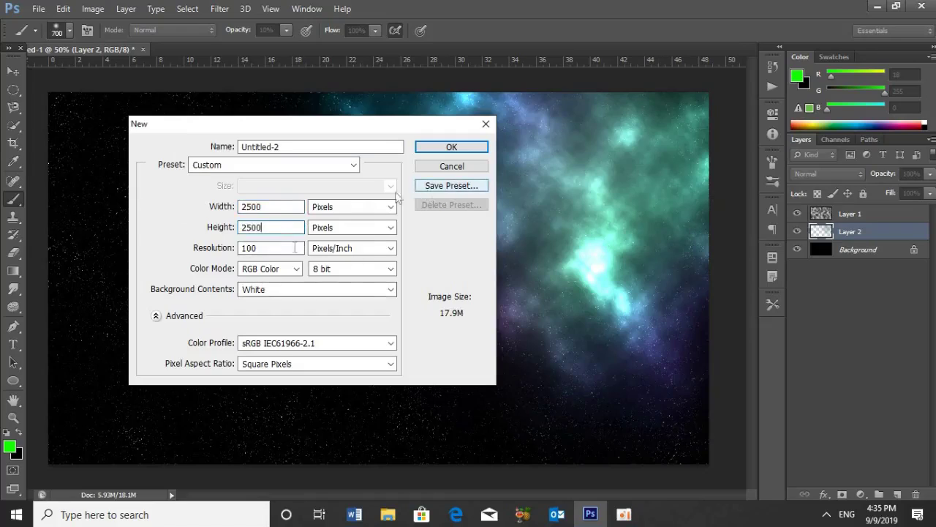
click(452, 147)
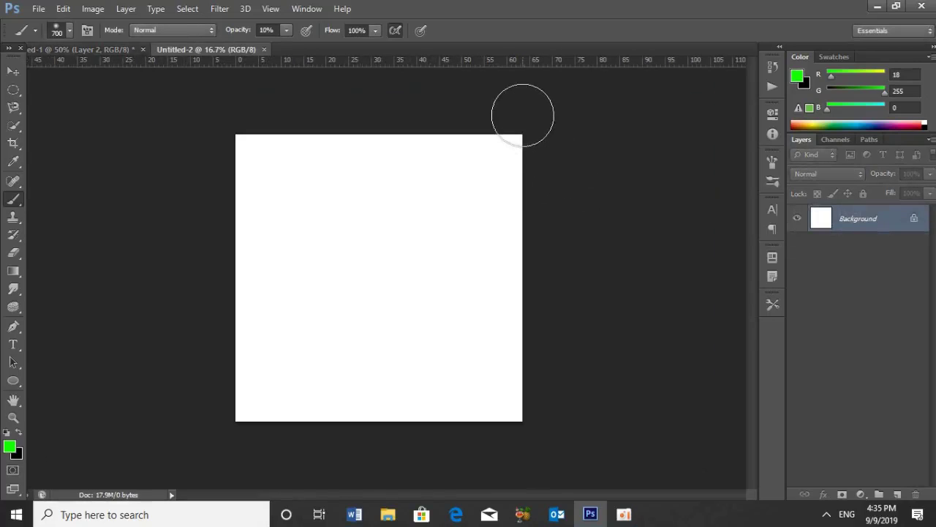
Fill the canvas black, reset default colours, then render Clouds followed by Difference Clouds.
key(ctrl+BackSpace)
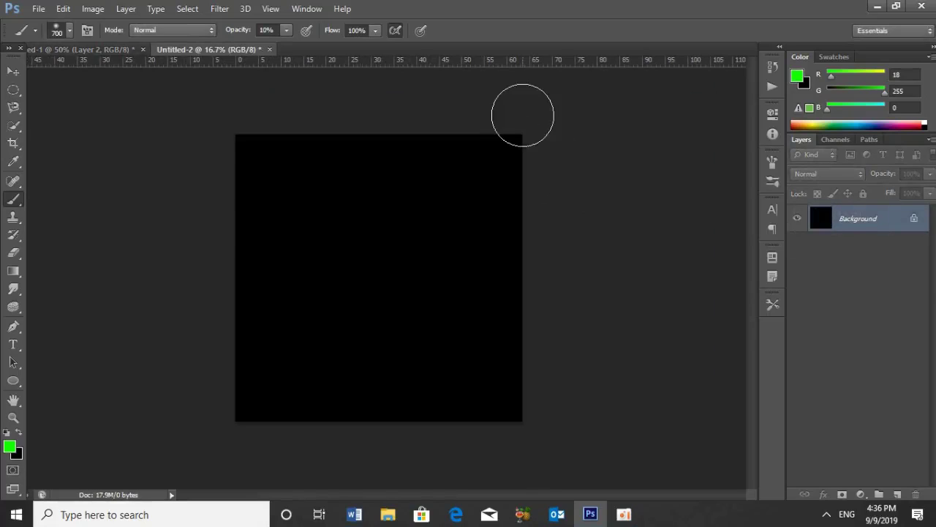
key(d)
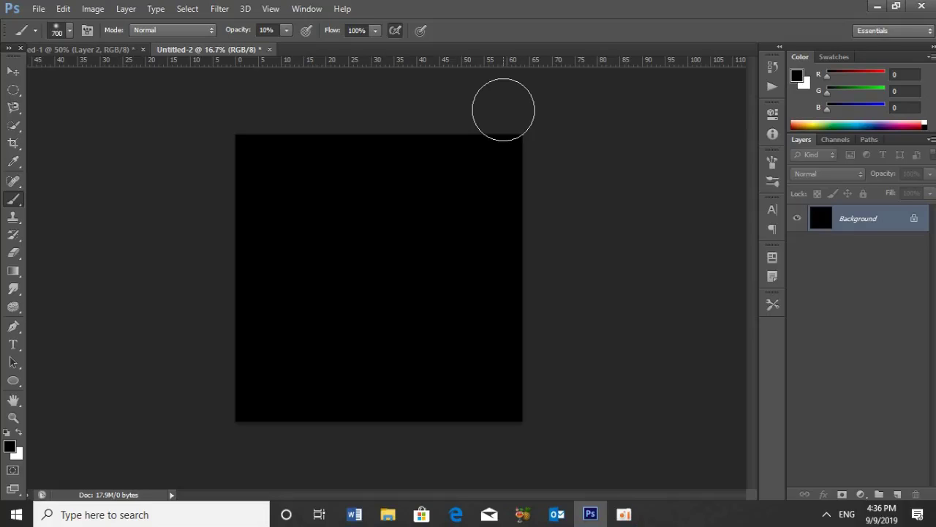
click(221, 9)
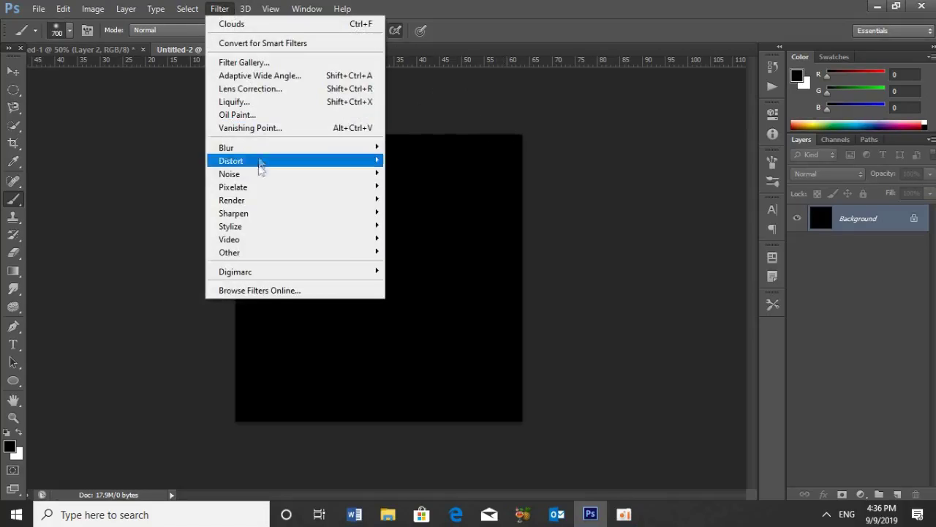
mouse_move(232, 200)
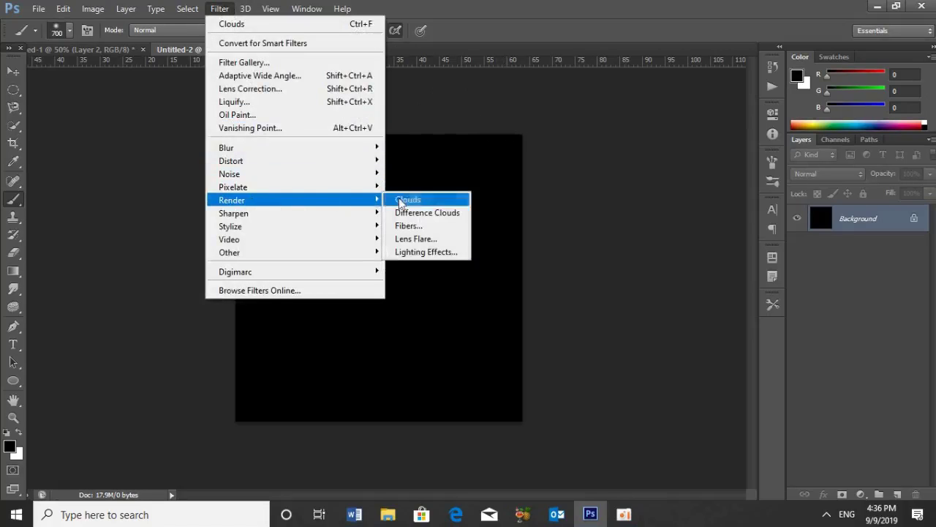
click(408, 200)
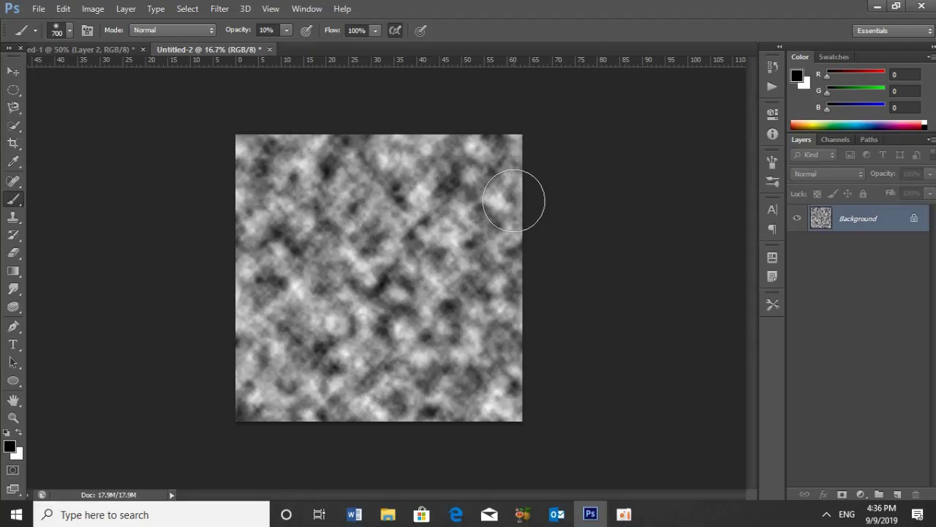
click(218, 9)
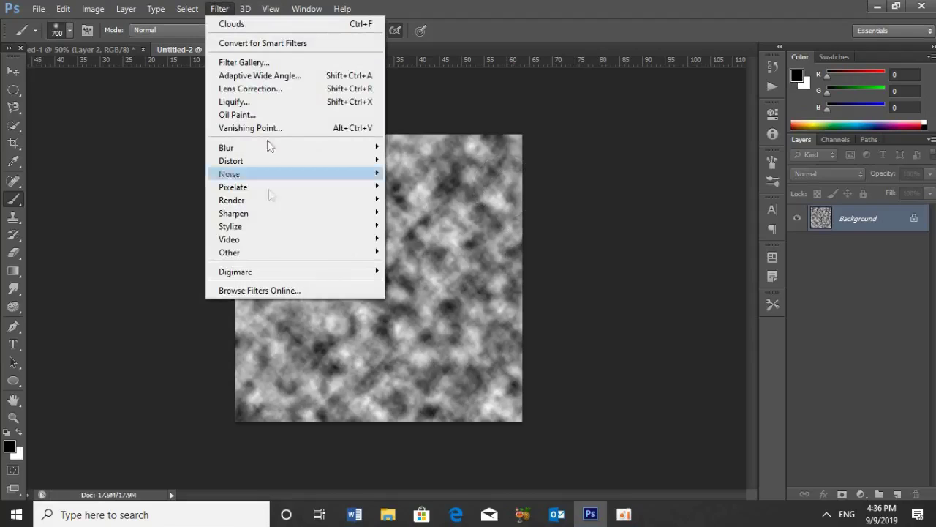
mouse_move(232, 200)
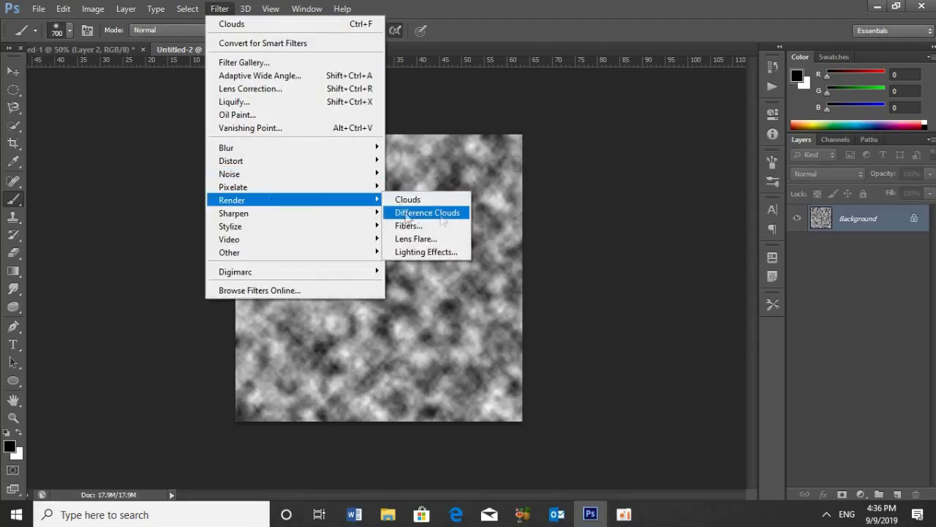
click(424, 213)
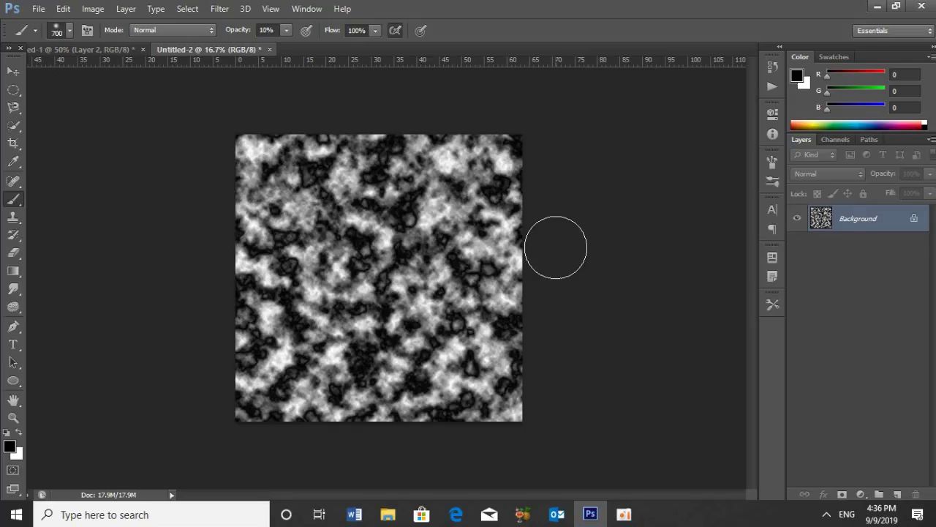
click(219, 8)
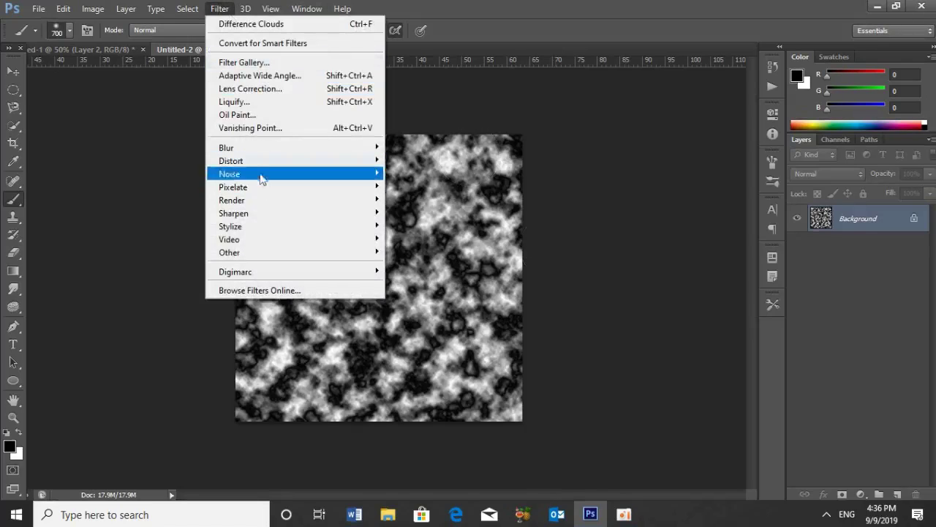
mouse_move(231, 160)
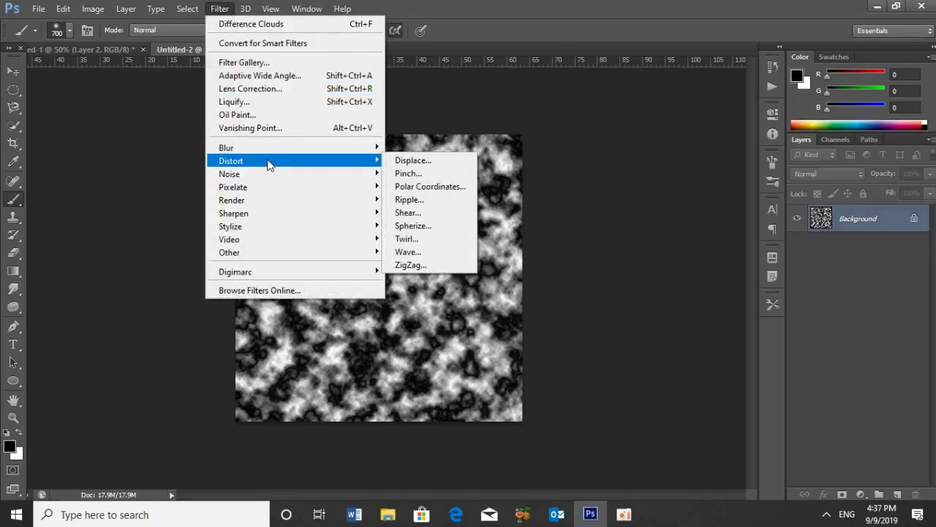
Apply Spherize at 100% Amount in Normal mode to the veined cloud texture.
click(408, 226)
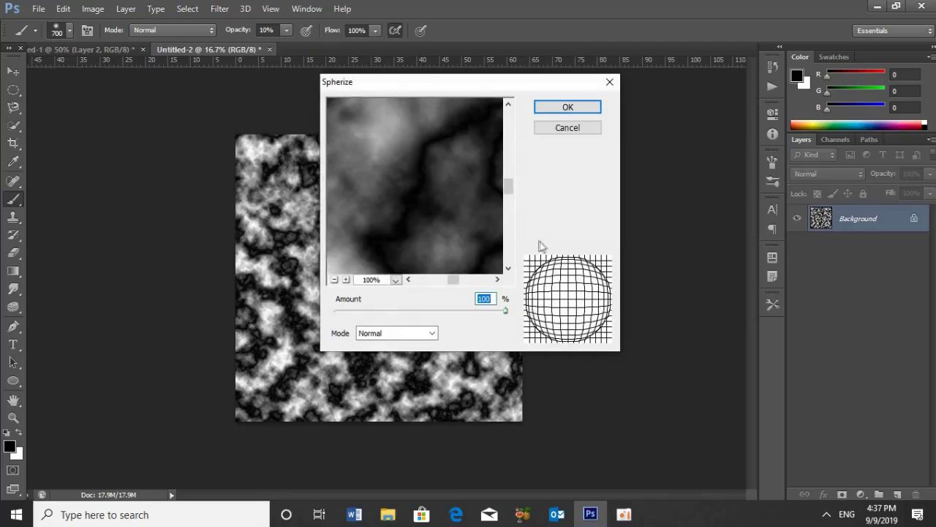
click(554, 108)
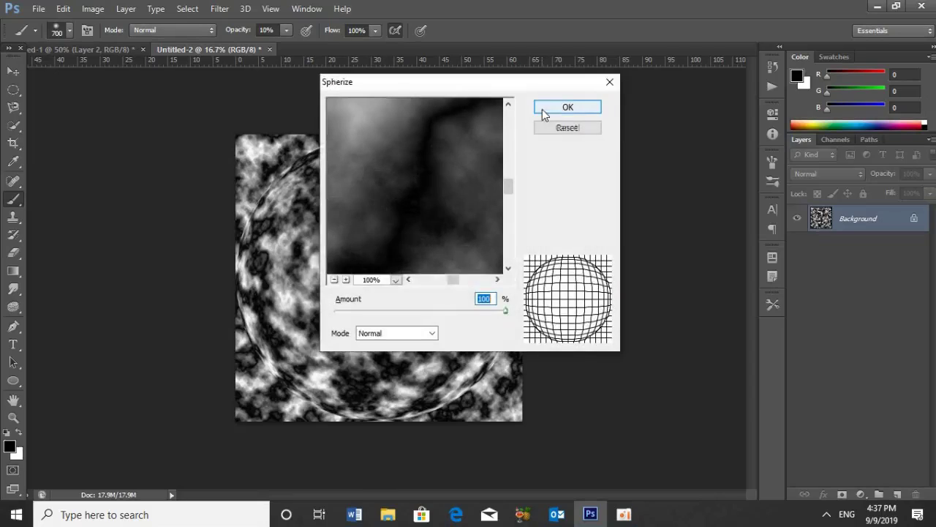
click(566, 108)
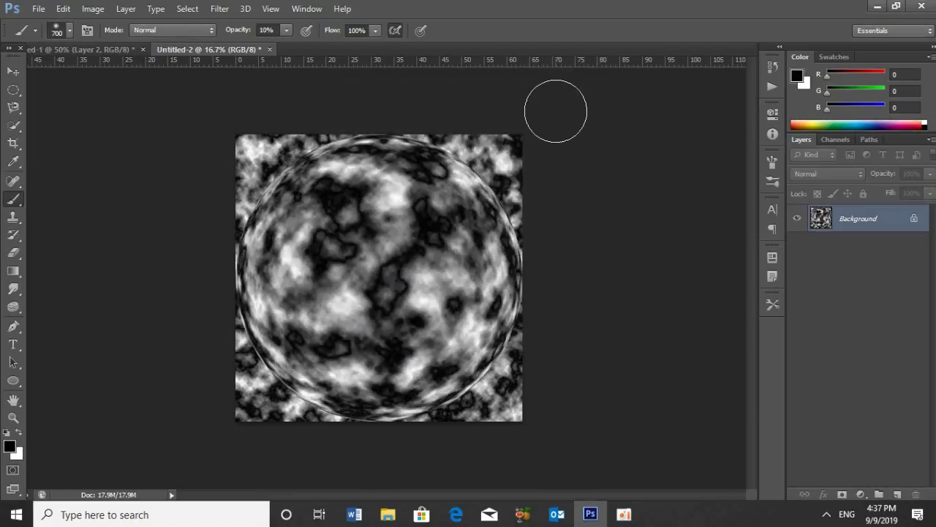
Draw a circular elliptical-marquee selection around the spherized globe.
click(15, 90)
right_click(15, 90)
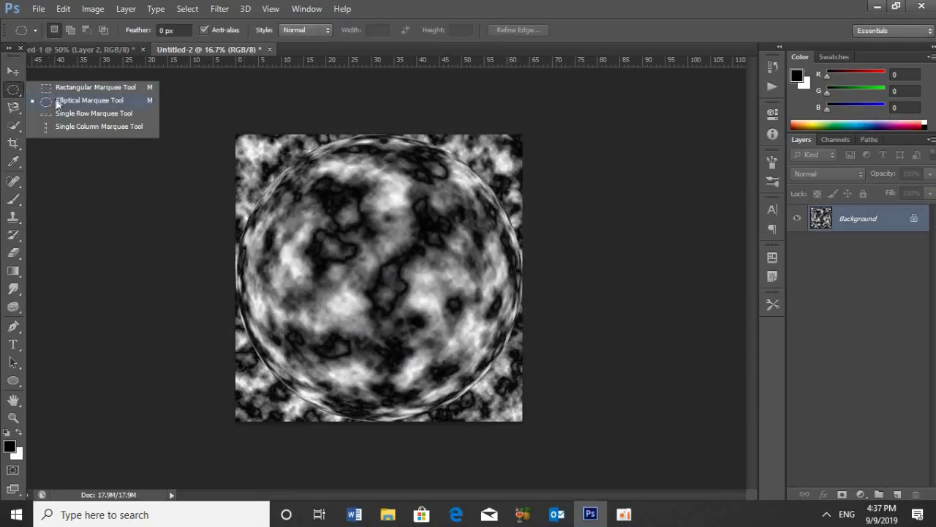
click(58, 101)
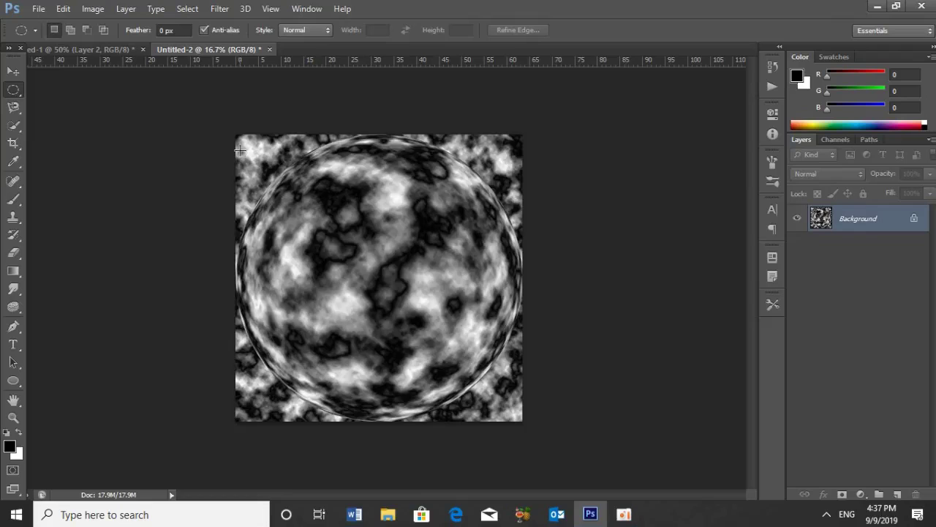
mouse_move(239, 138)
mouse_down()
mouse_move(605, 430)
mouse_move(587, 420)
mouse_up()
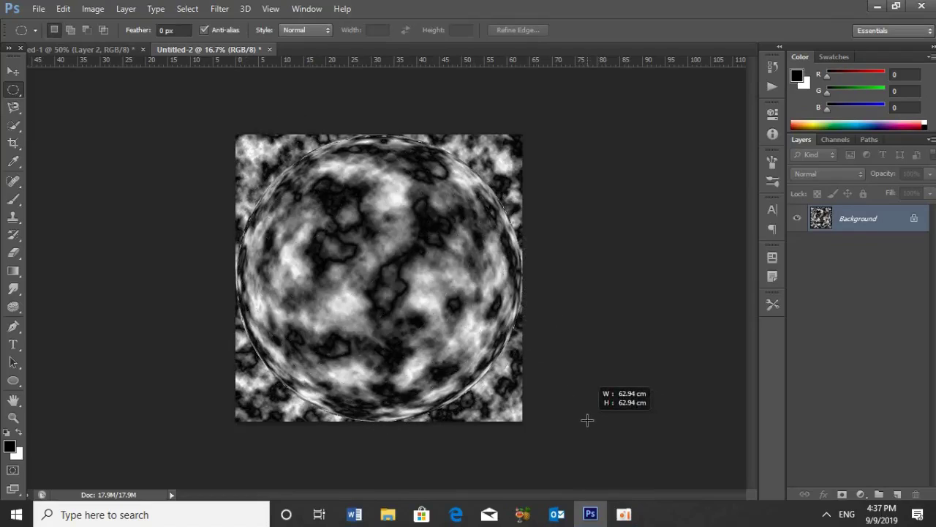
drag(587, 420, 588, 420)
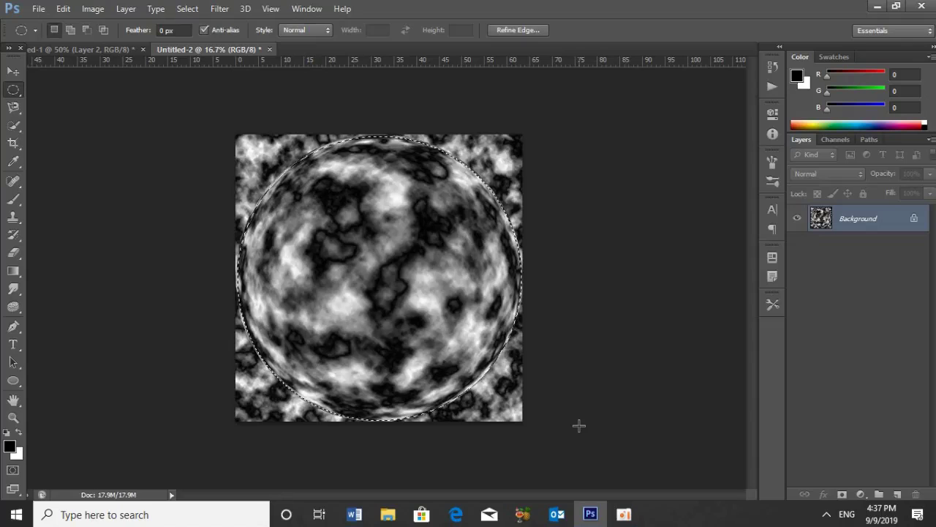
Feather the circular selection by a 3-pixel radius.
click(187, 8)
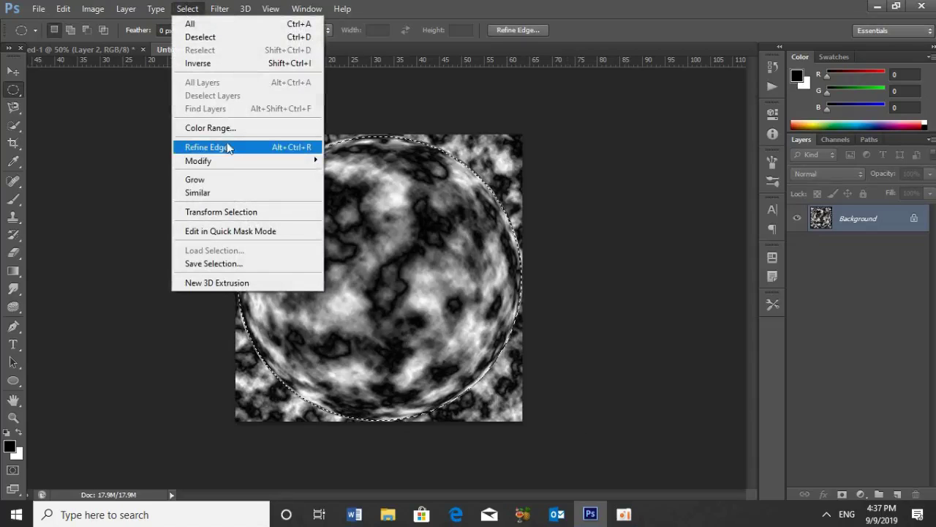
mouse_move(219, 160)
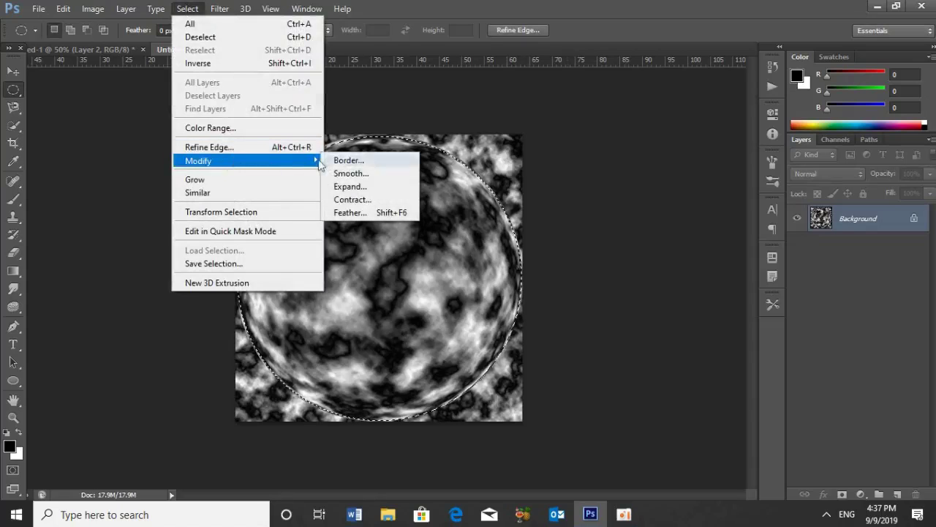
click(358, 212)
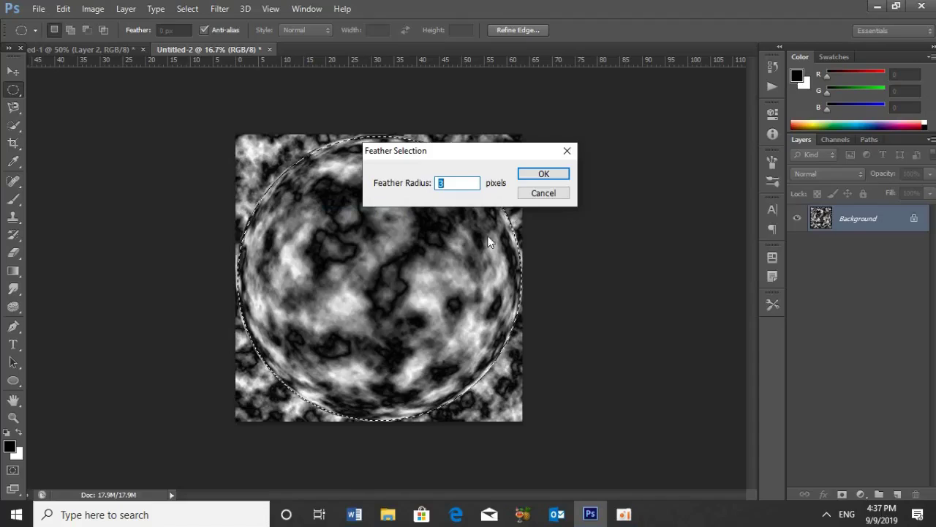
click(527, 171)
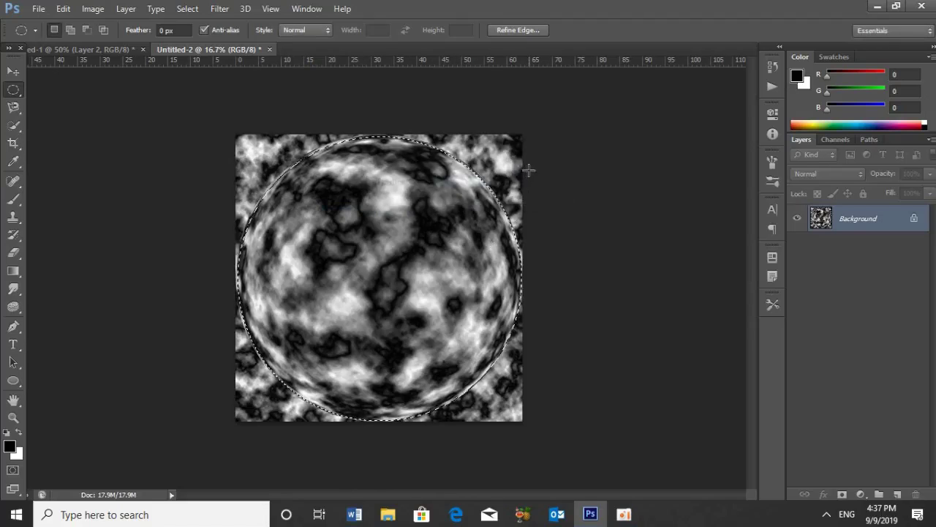
key(v)
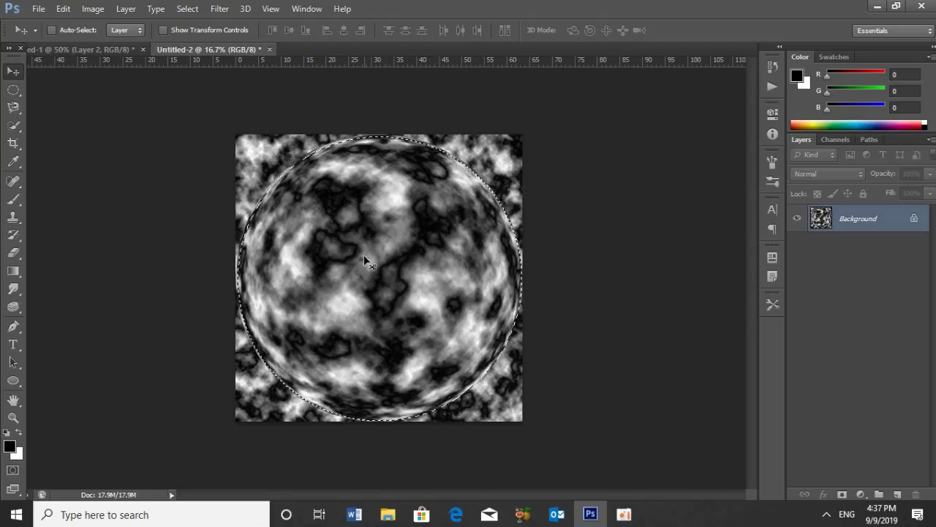
Drag the selected globe into the starfield document as Layer 3, positioned on the left.
drag(363, 255, 230, 49)
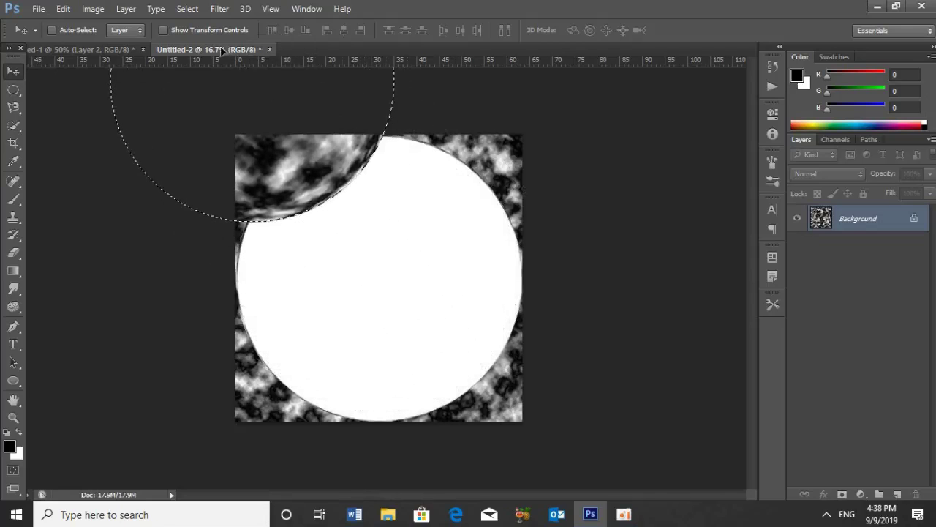
drag(104, 49, 234, 269)
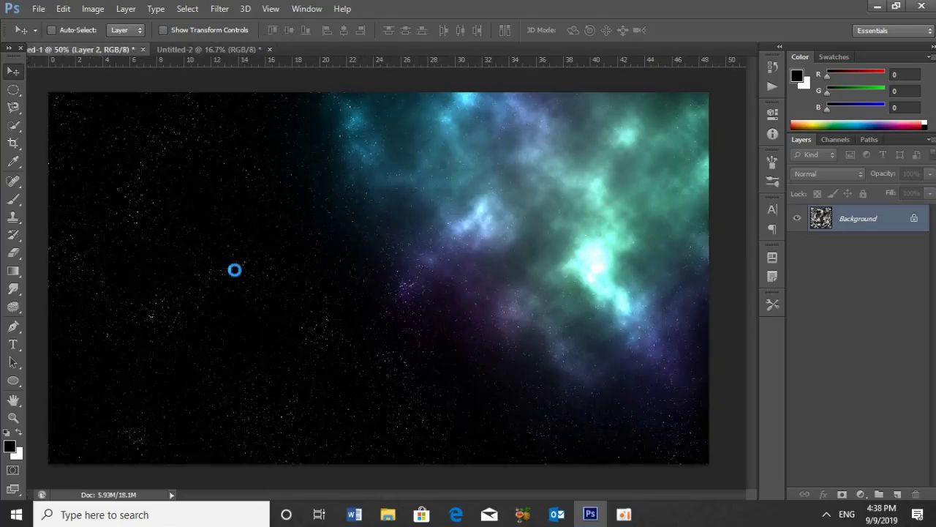
mouse_move(478, 300)
mouse_down()
mouse_move(488, 299)
mouse_move(351, 293)
mouse_up()
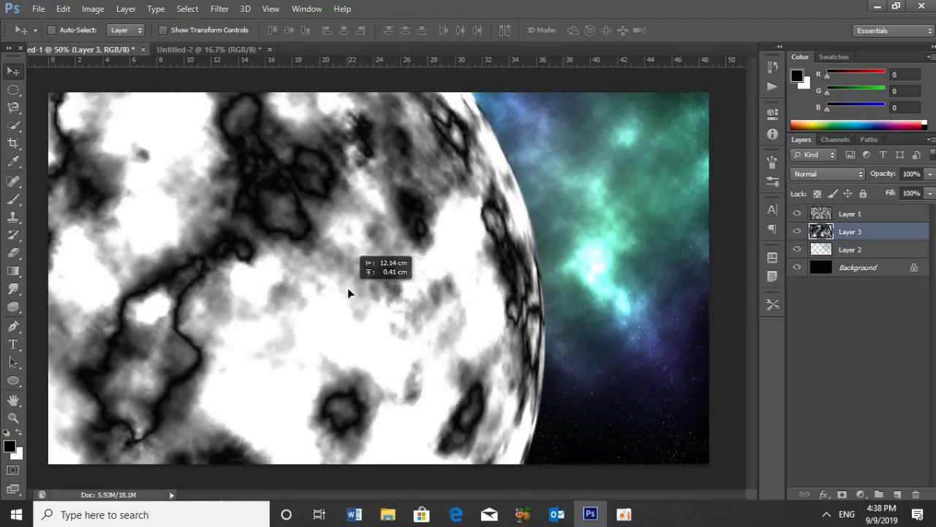
mouse_move(350, 288)
mouse_down()
mouse_move(373, 285)
mouse_move(363, 287)
mouse_up()
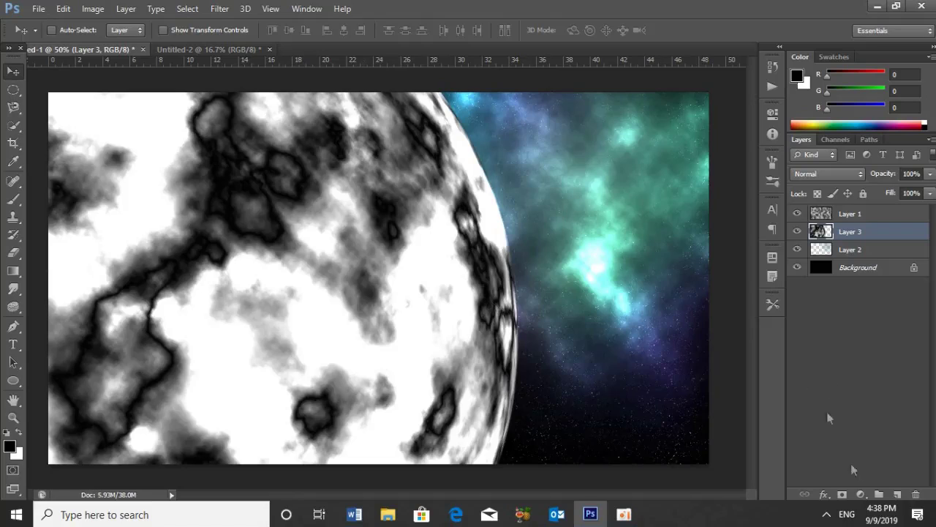
click(862, 496)
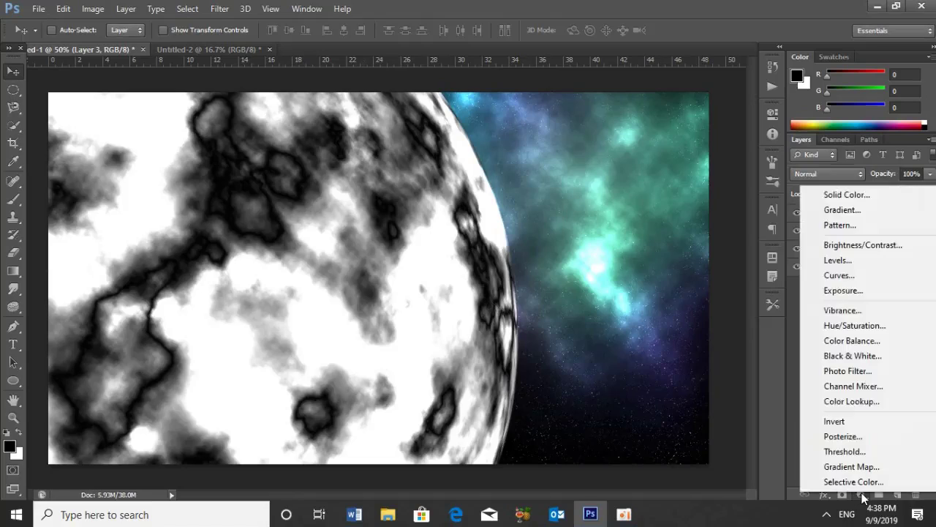
Add a Color Lookup adjustment layer using the EdgyAmber.3DL preset.
click(848, 343)
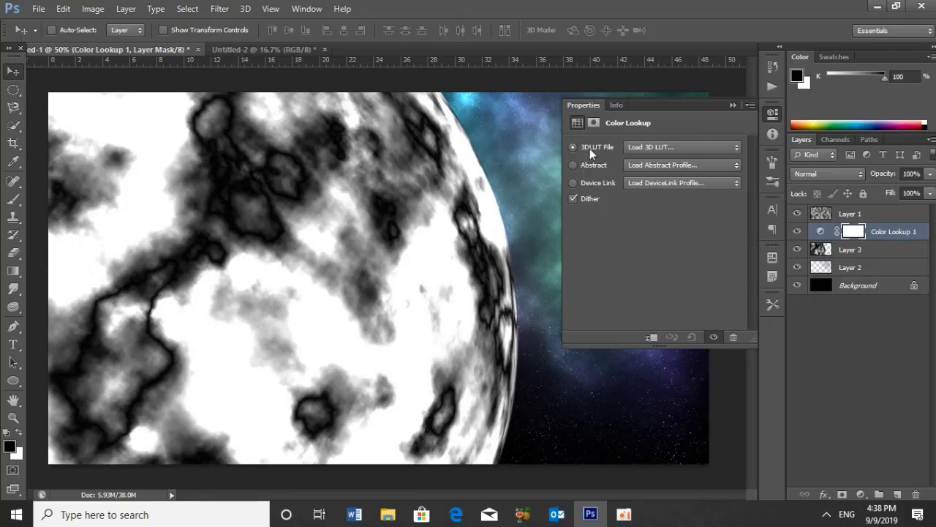
click(693, 148)
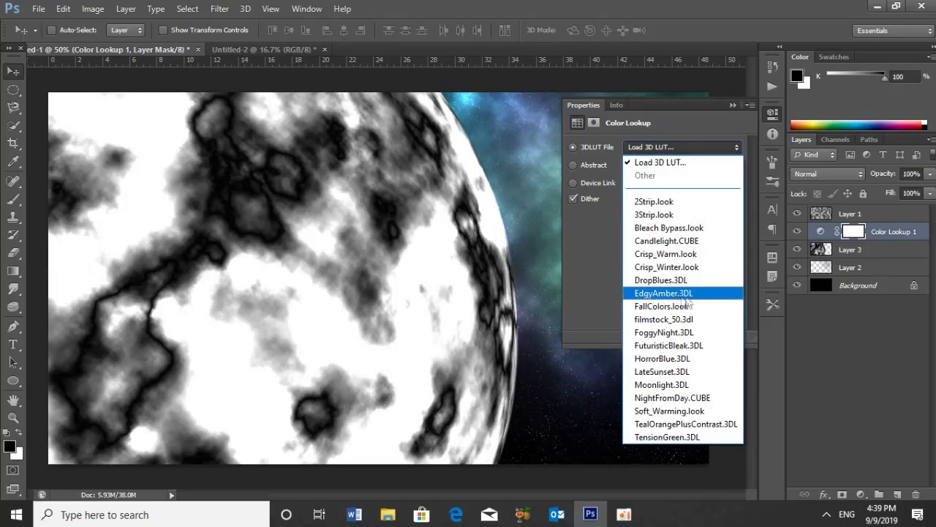
click(692, 294)
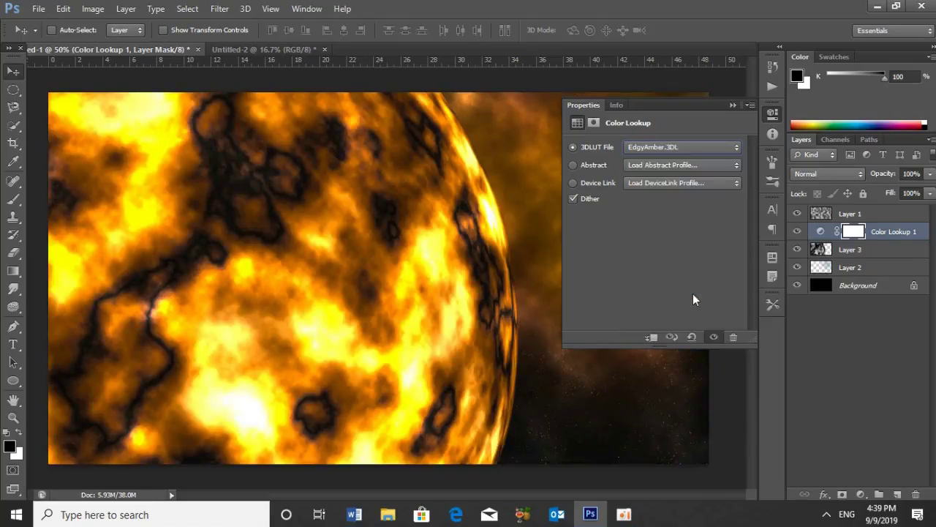
click(732, 106)
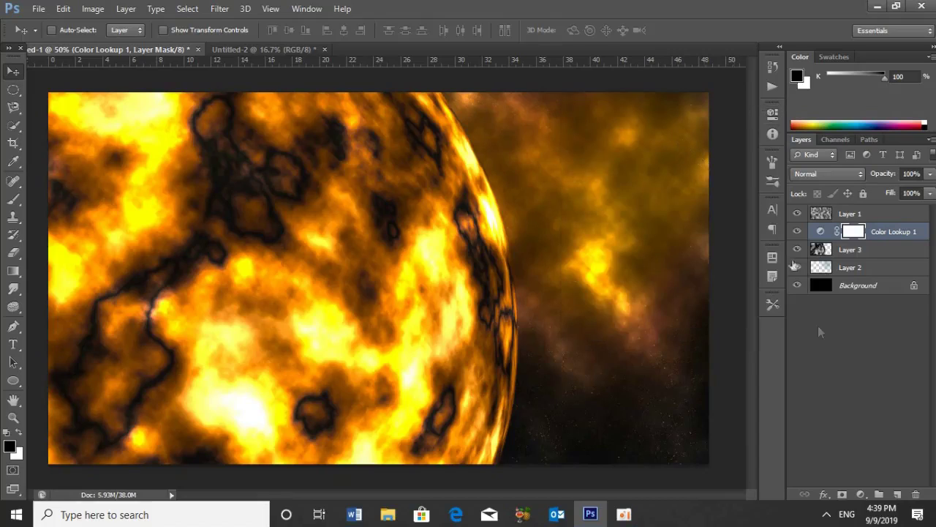
click(861, 495)
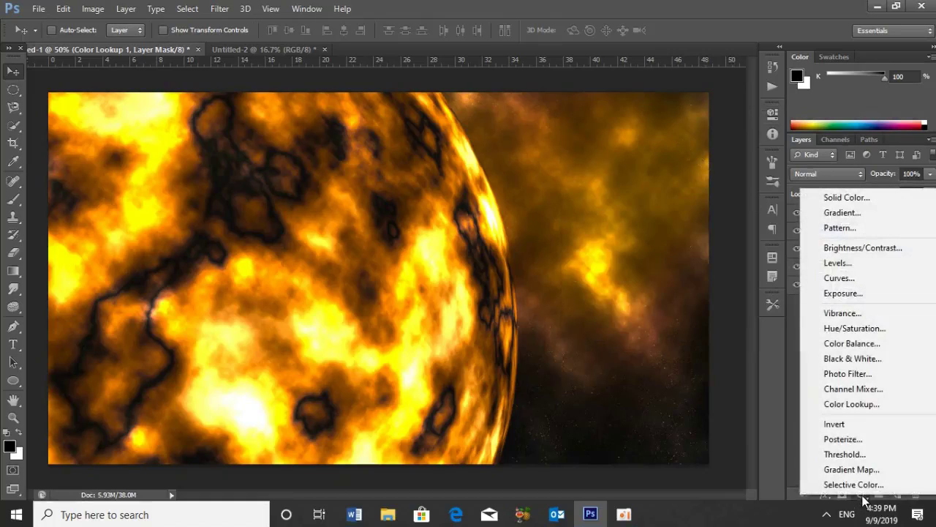
Add a second Color Lookup adjustment layer using Crisp_Warm.look.
click(852, 405)
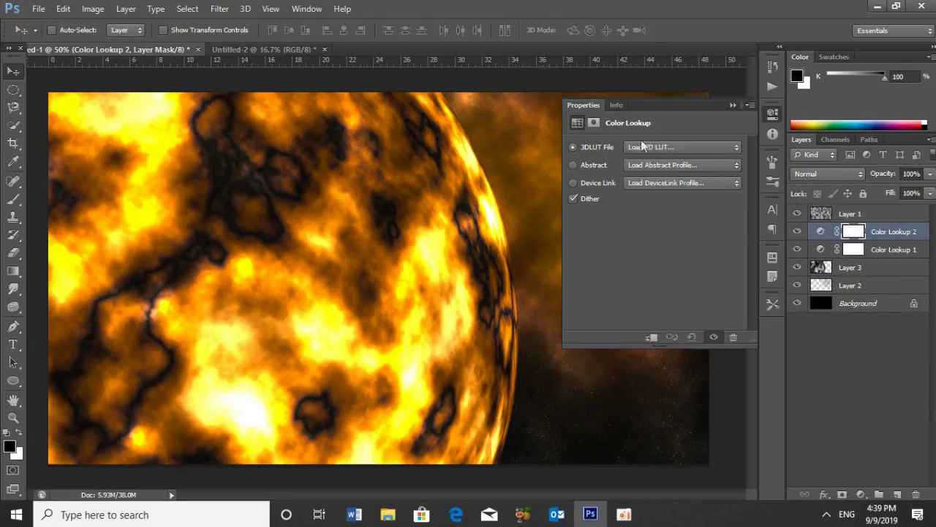
click(672, 147)
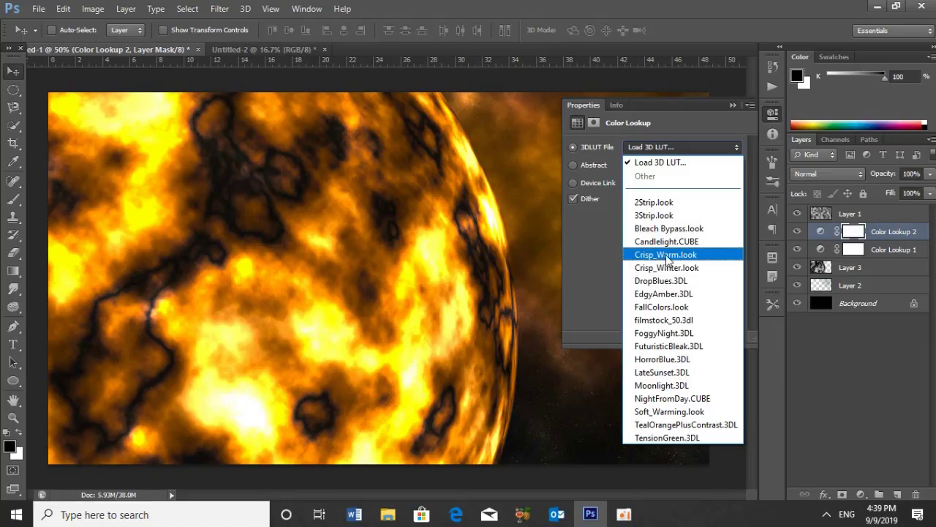
click(664, 255)
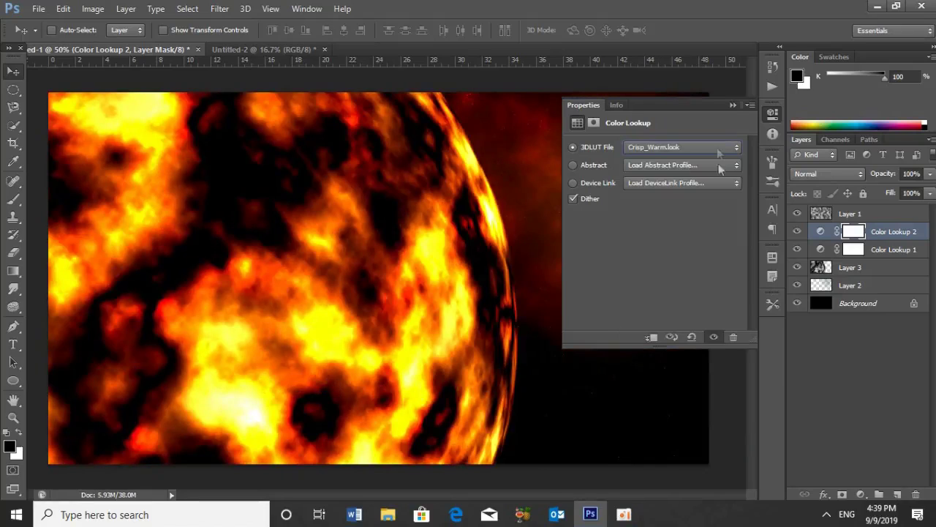
click(733, 105)
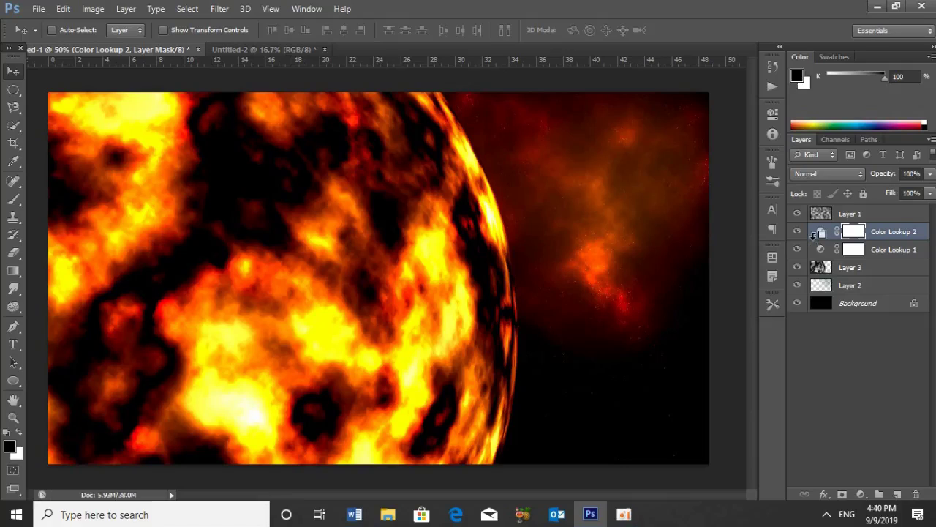
Clip Color Lookup 2 and Color Lookup 1 to the sun layer, Layer 3.
alt+click(813, 234)
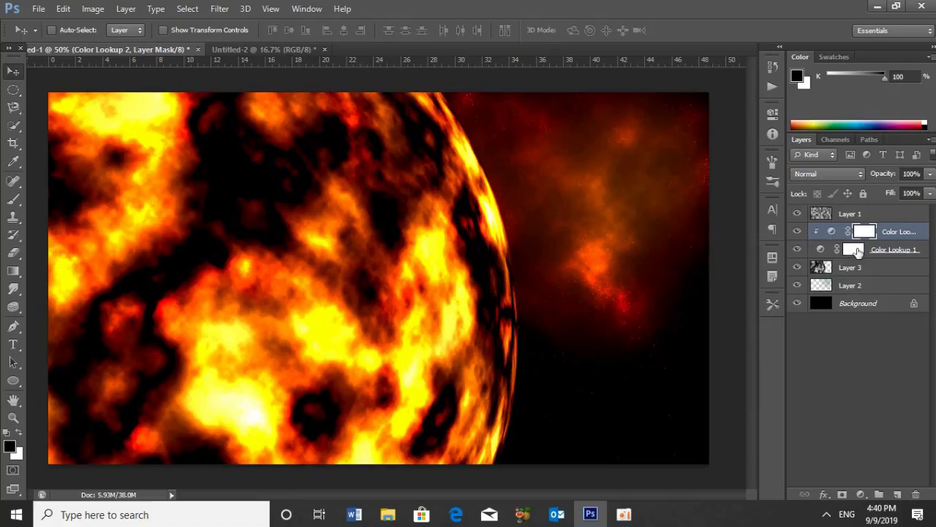
click(874, 251)
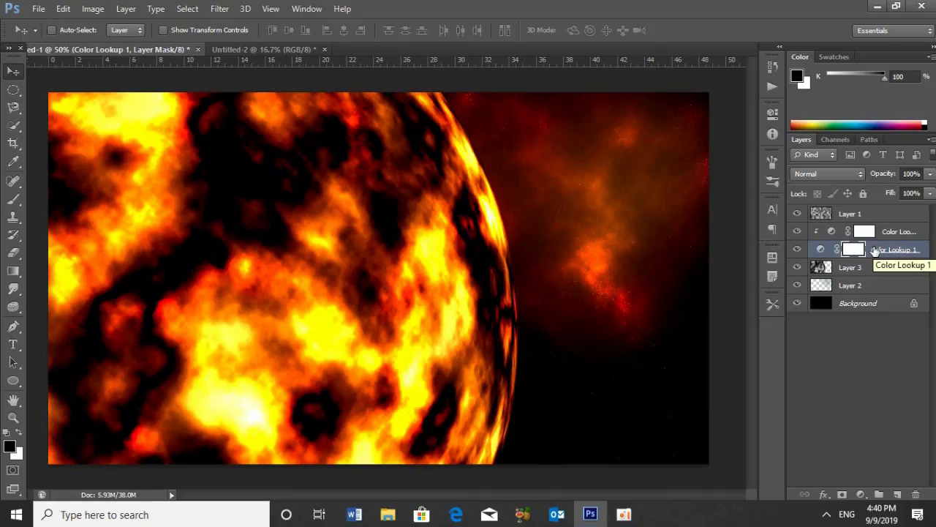
alt+click(845, 257)
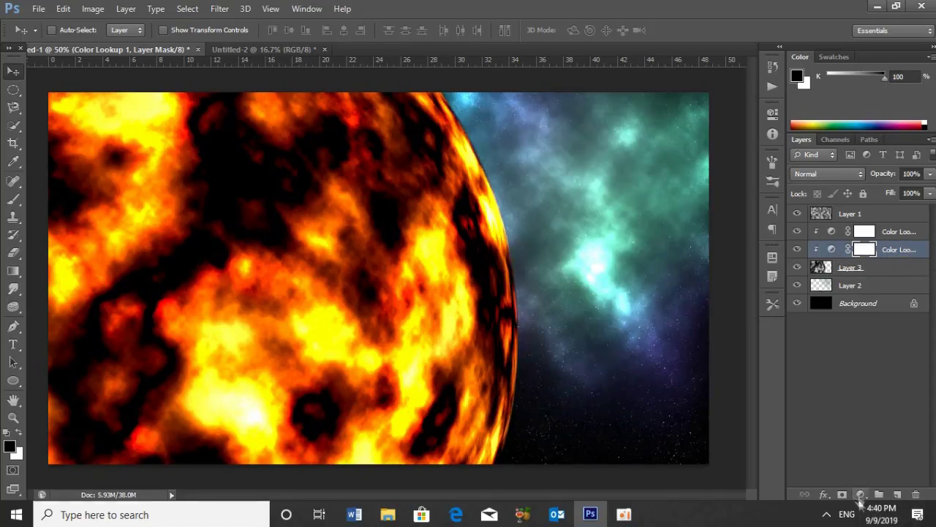
click(861, 496)
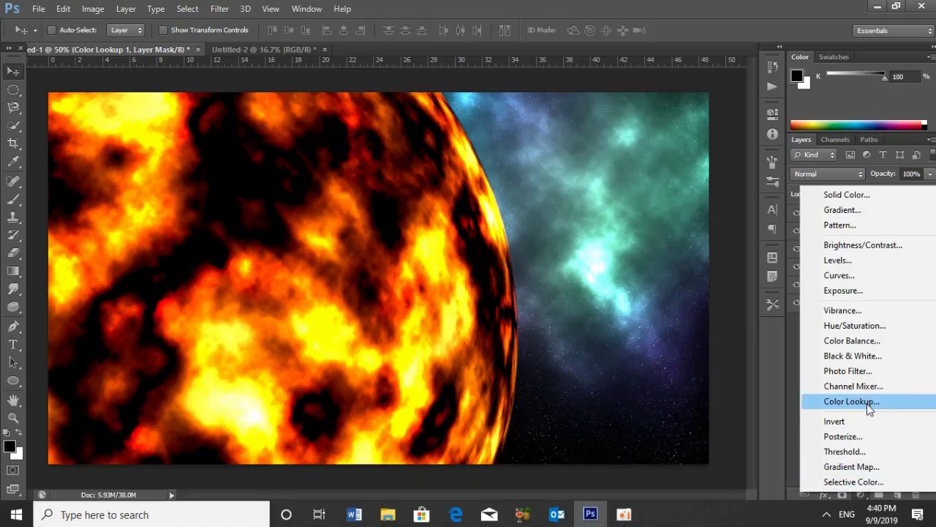
Add a Levels layer clipped beneath the lookups with black output level 78.
click(840, 261)
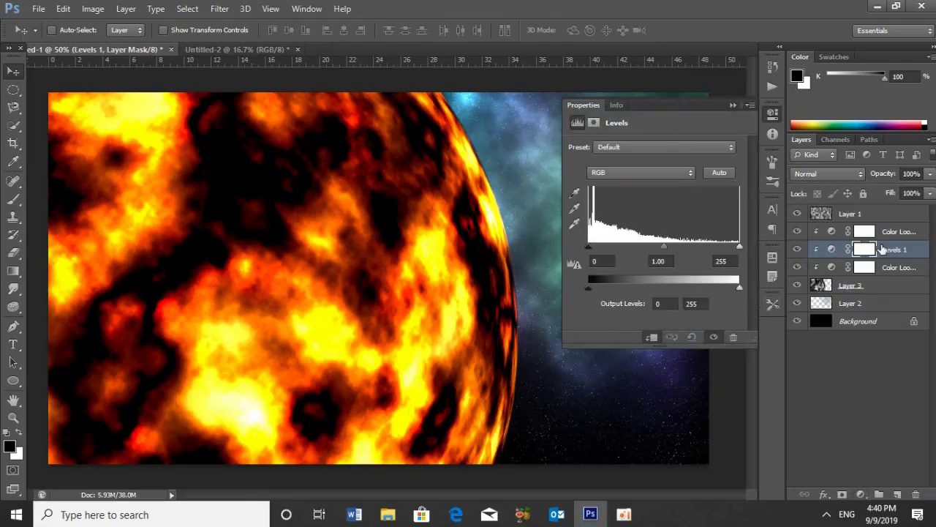
drag(883, 250, 884, 271)
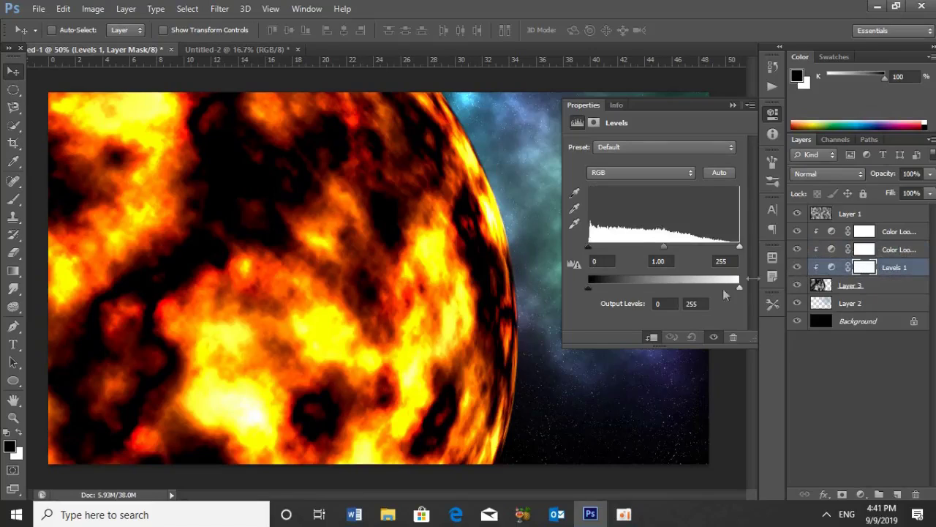
click(665, 303)
text(78)
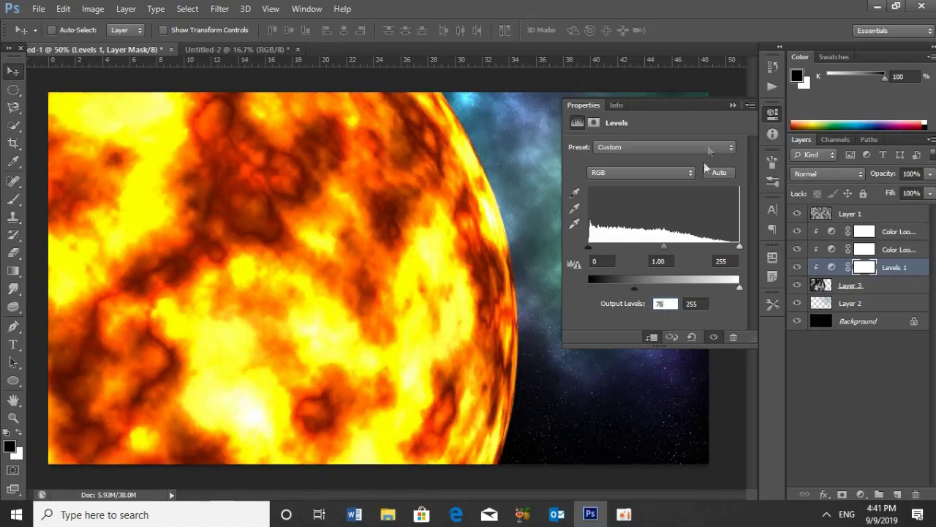
click(732, 105)
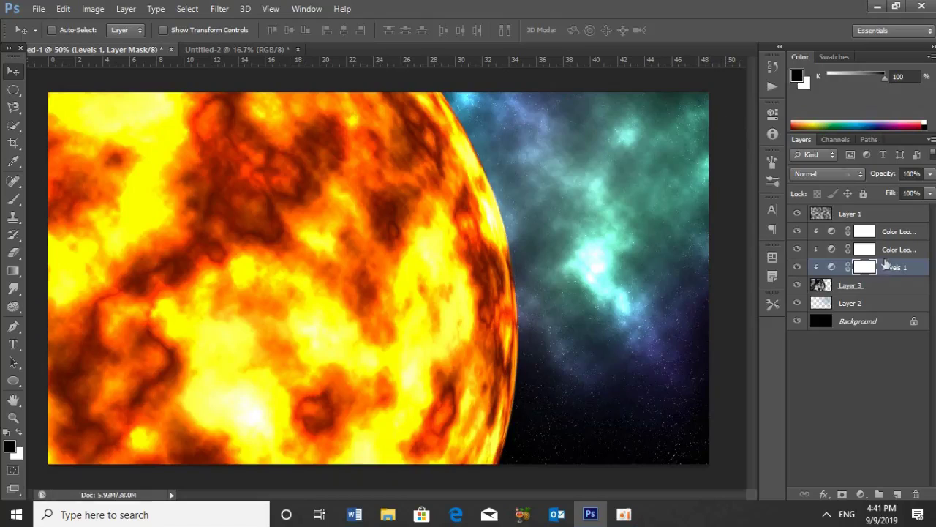
click(878, 286)
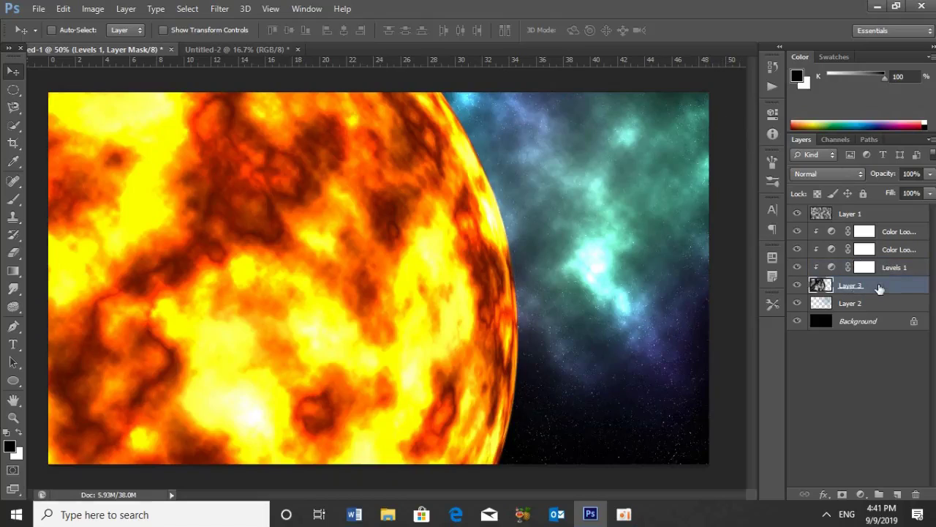
Enable Outer Glow on Layer 3 with glow colour #ffc930.
double_click(878, 286)
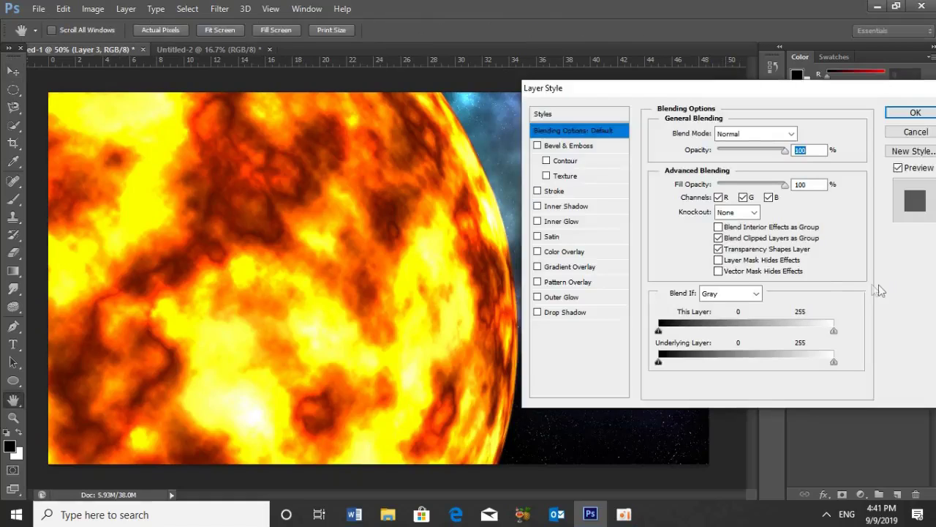
click(556, 298)
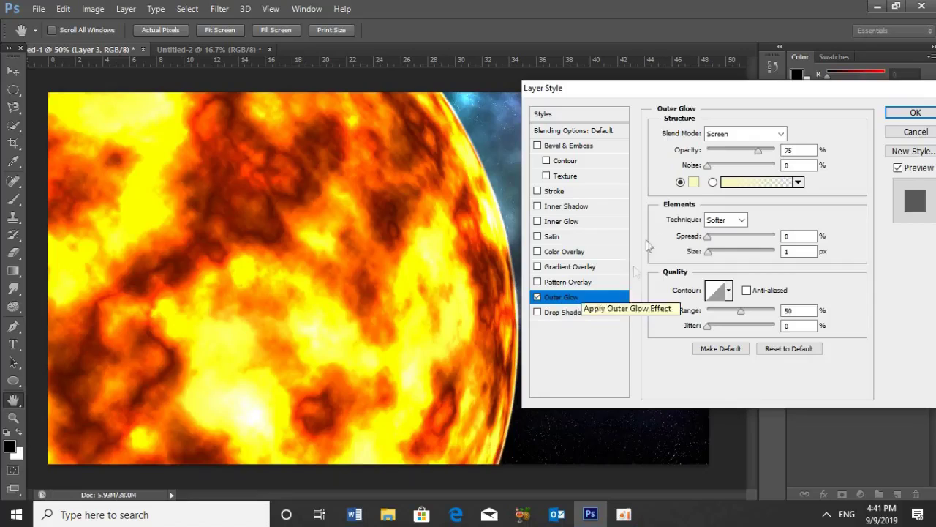
click(693, 182)
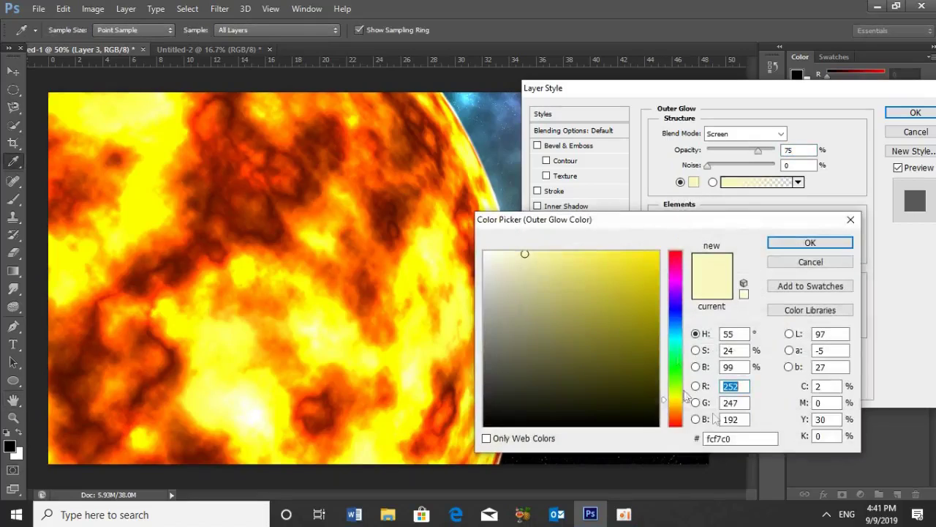
click(726, 438)
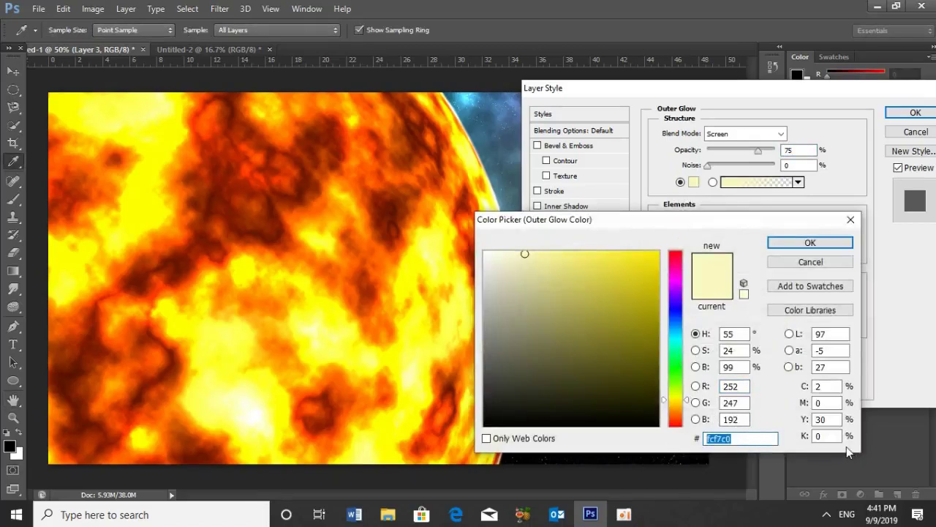
text(ffc)
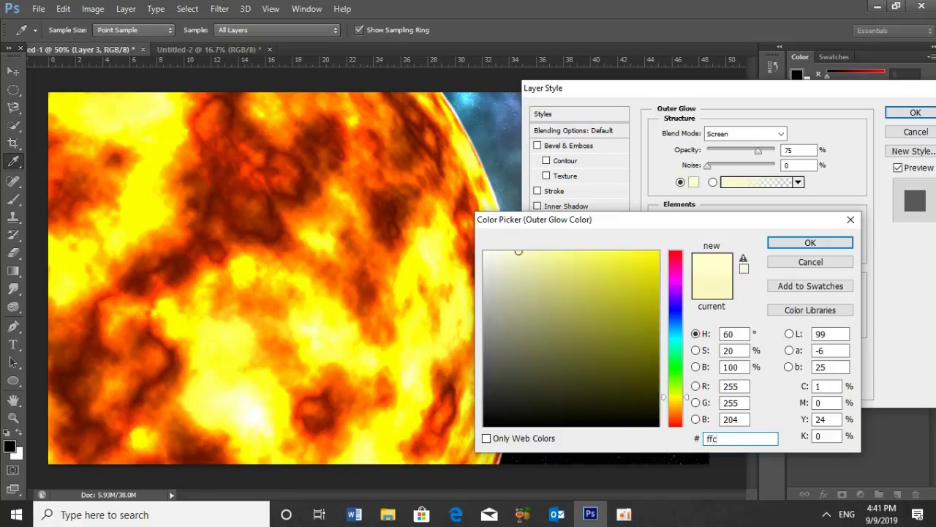
text(930)
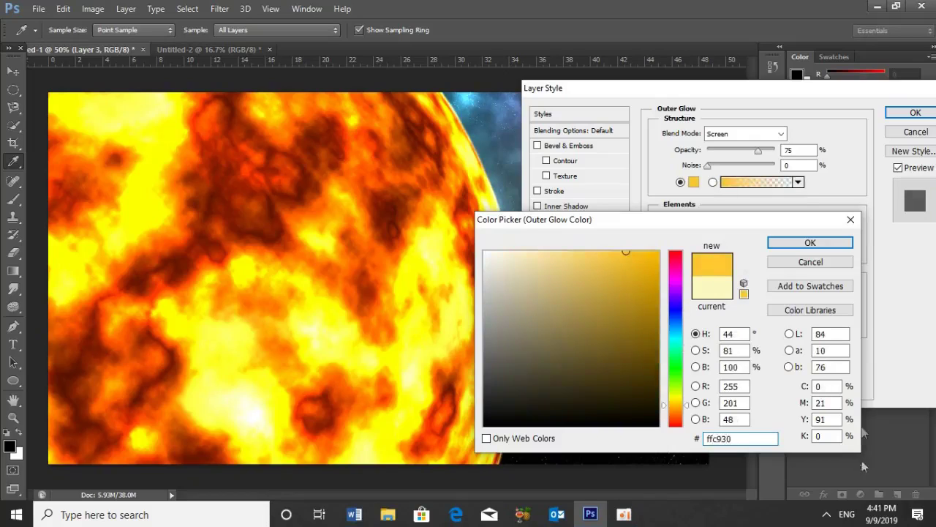
click(809, 246)
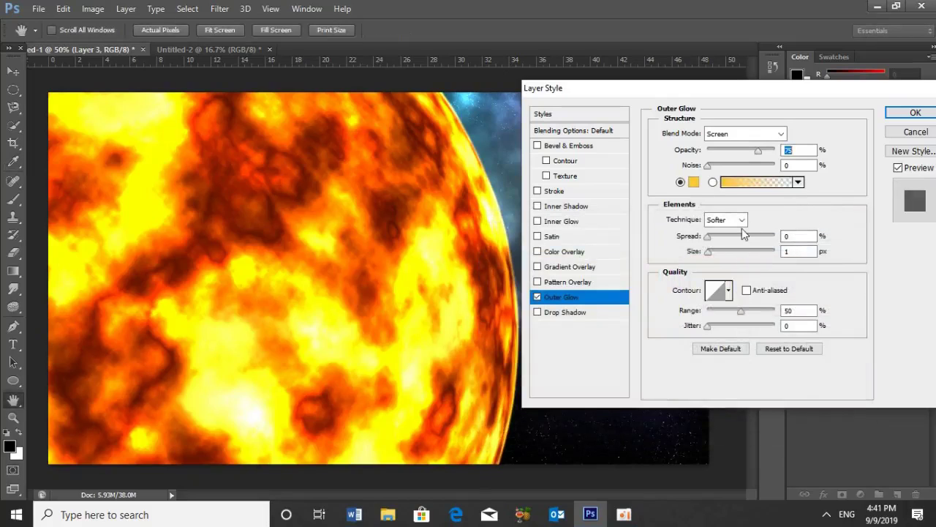
Set the outer glow to Color Dodge blend, 80% opacity and 250 px size.
click(781, 133)
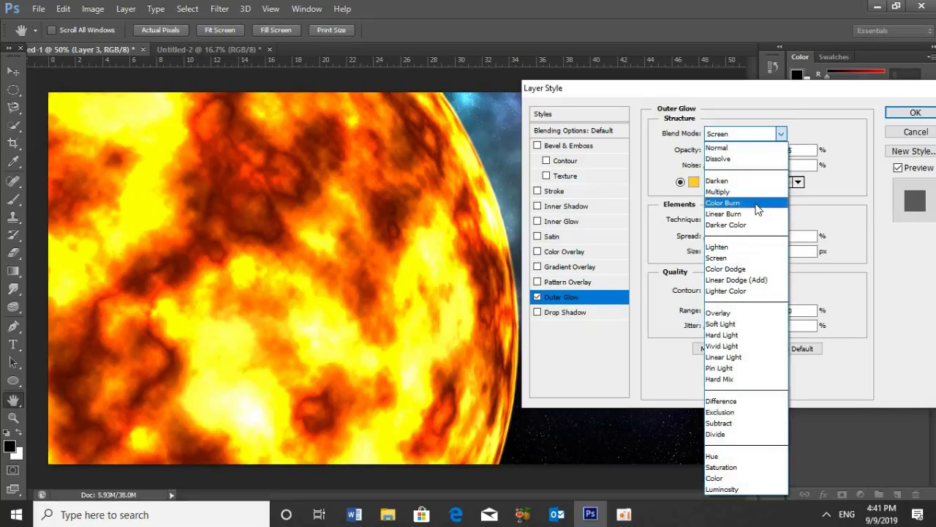
click(760, 268)
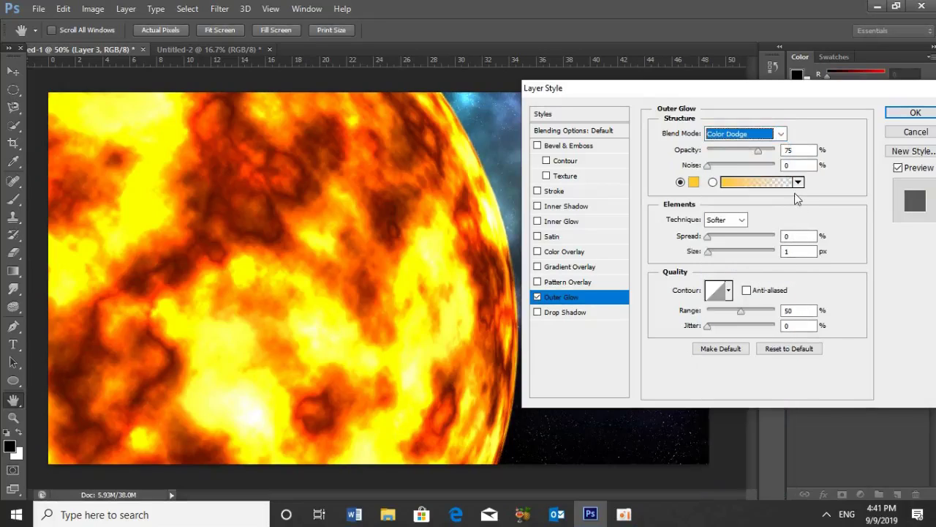
click(798, 151)
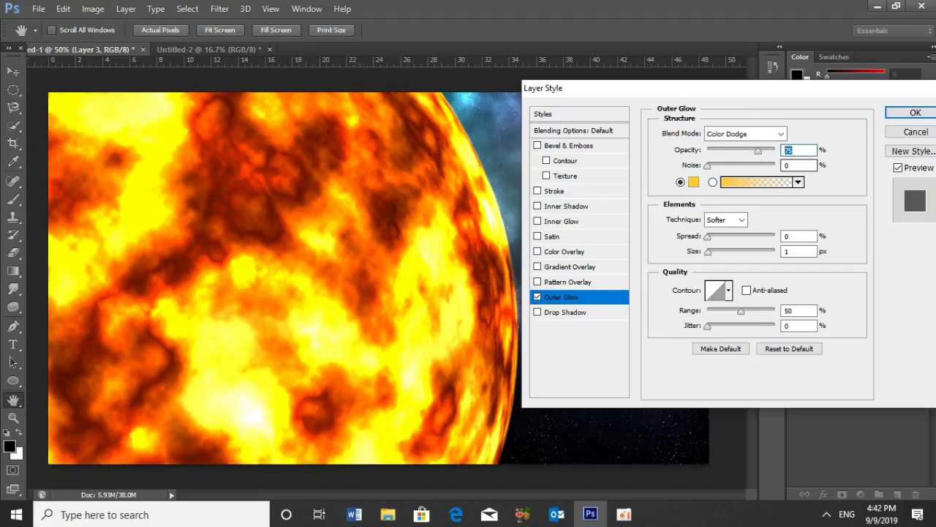
text(80)
click(799, 251)
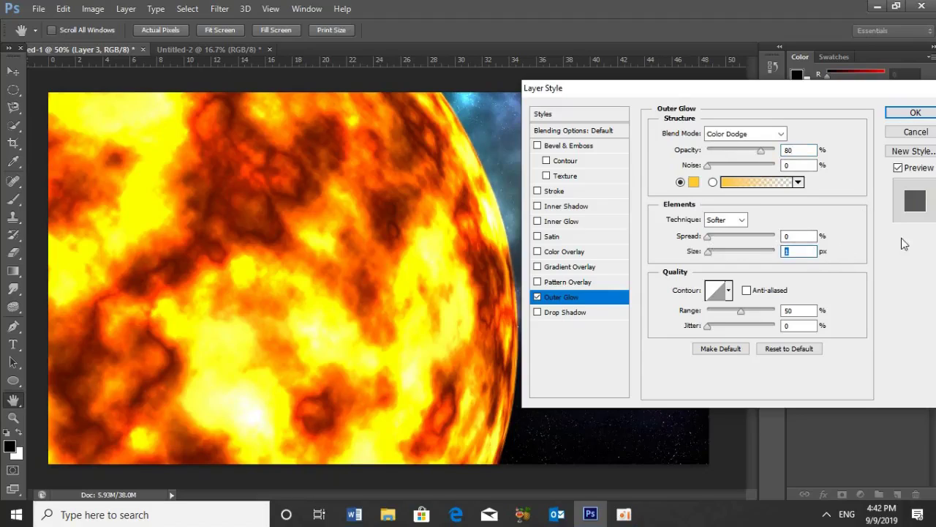
text(250)
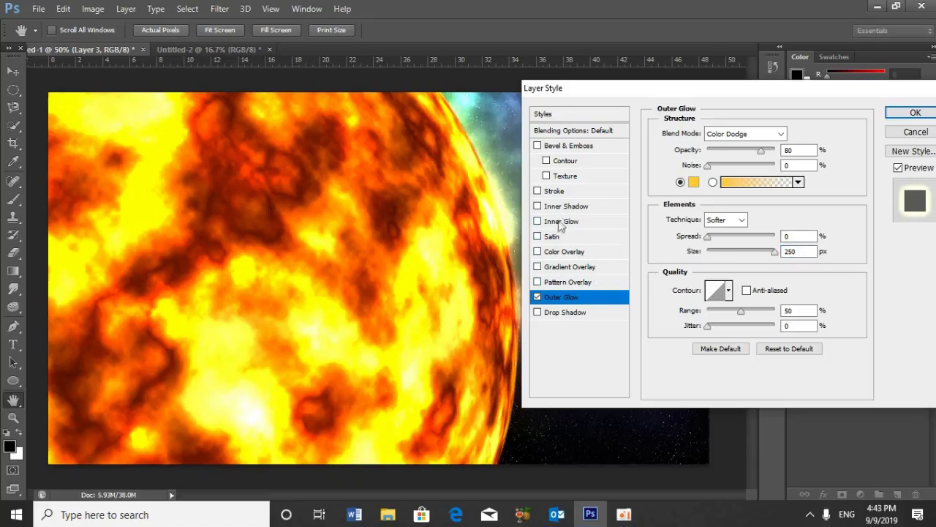
click(559, 223)
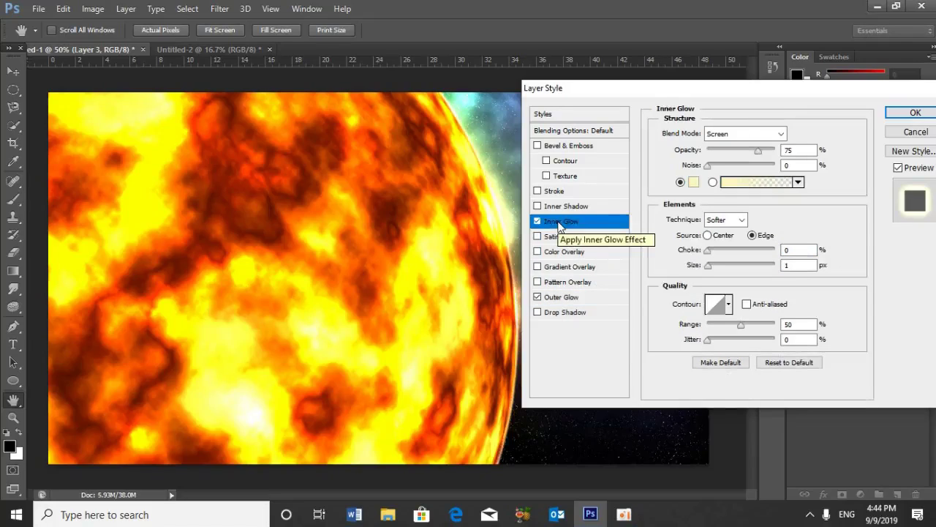
Set the inner glow colour to #ffc930 with Hard Light blend mode.
click(693, 183)
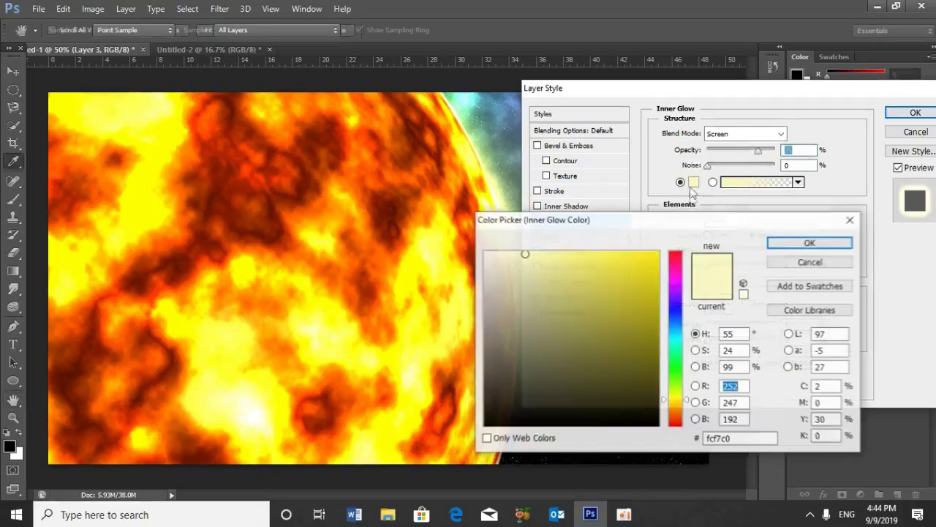
key(Tab)
key(Tab)
key(Tab)
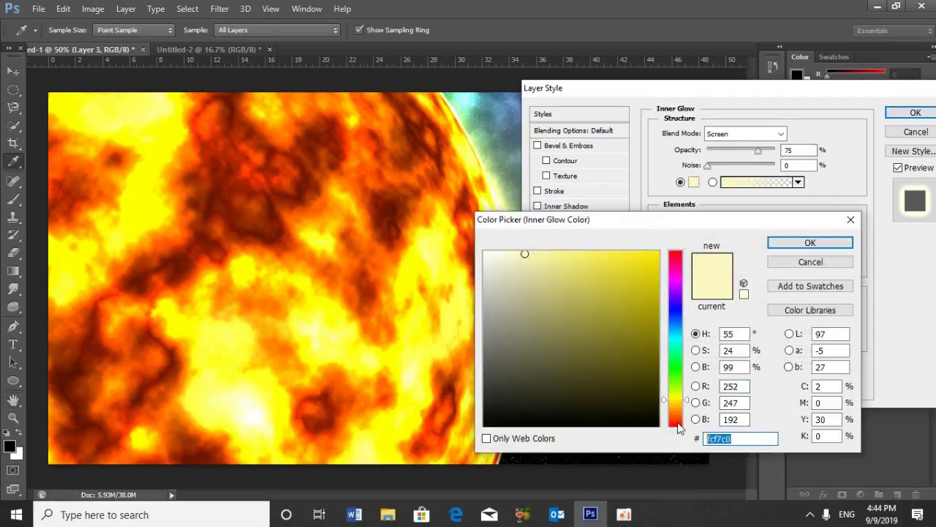
text(ff)
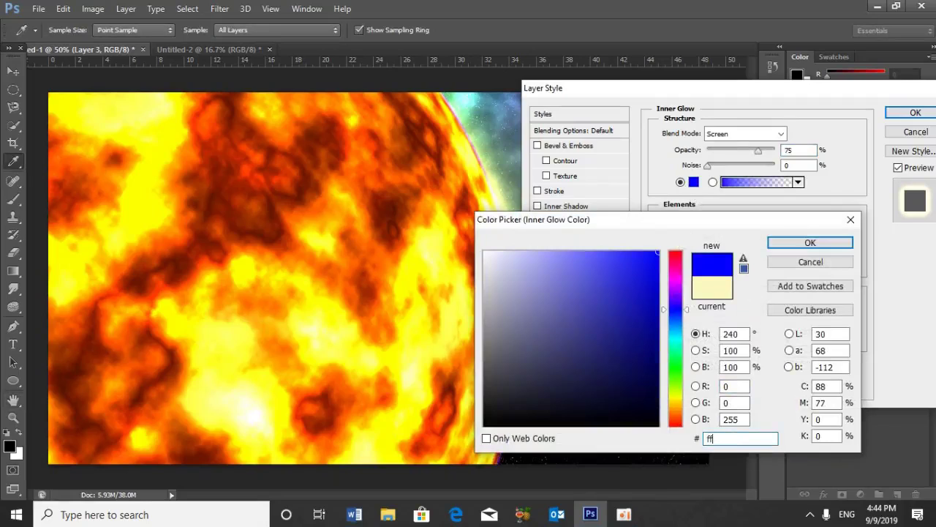
text(c9)
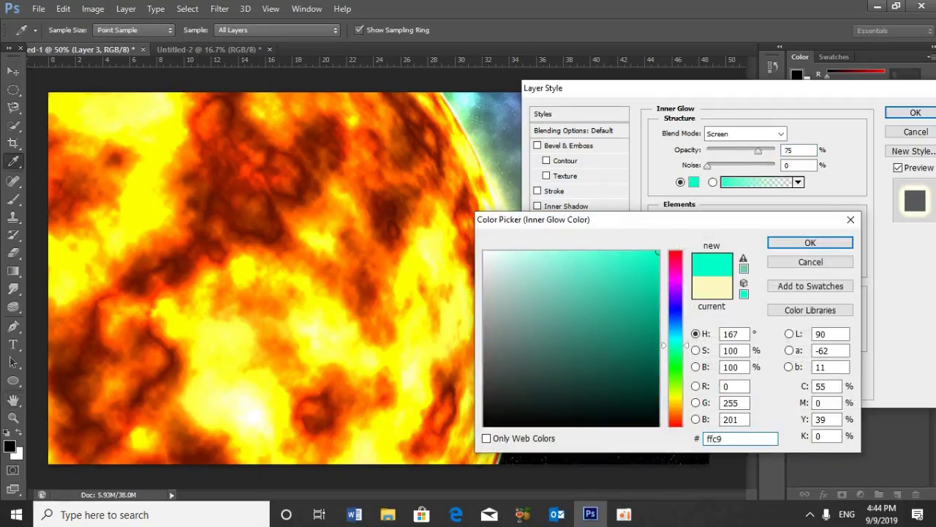
text(30)
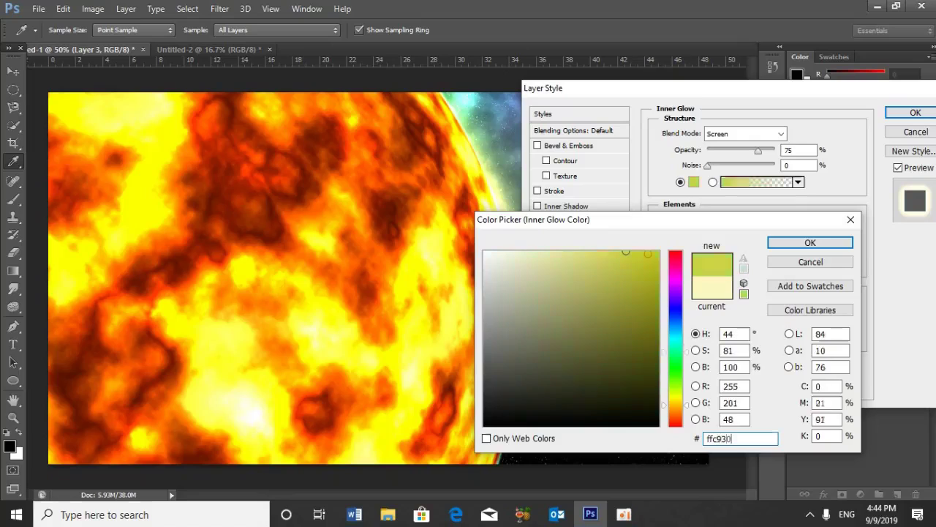
click(810, 243)
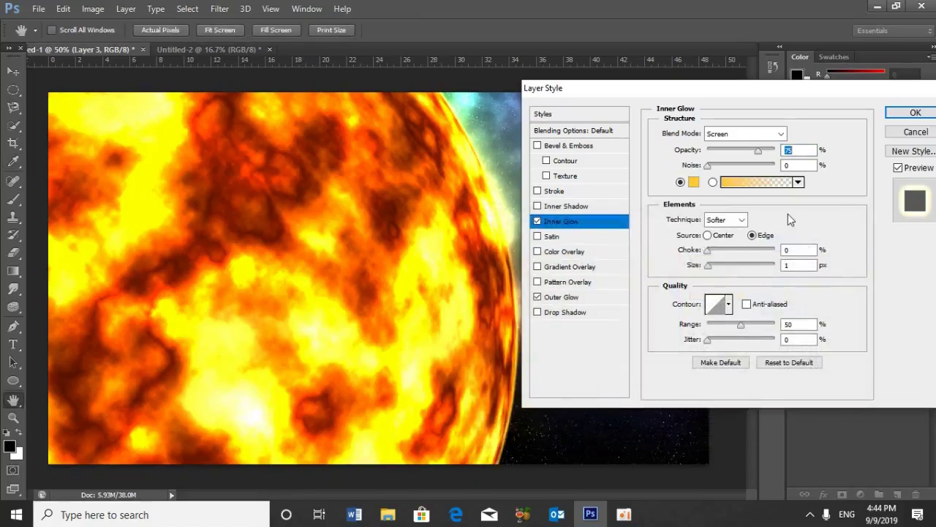
click(747, 134)
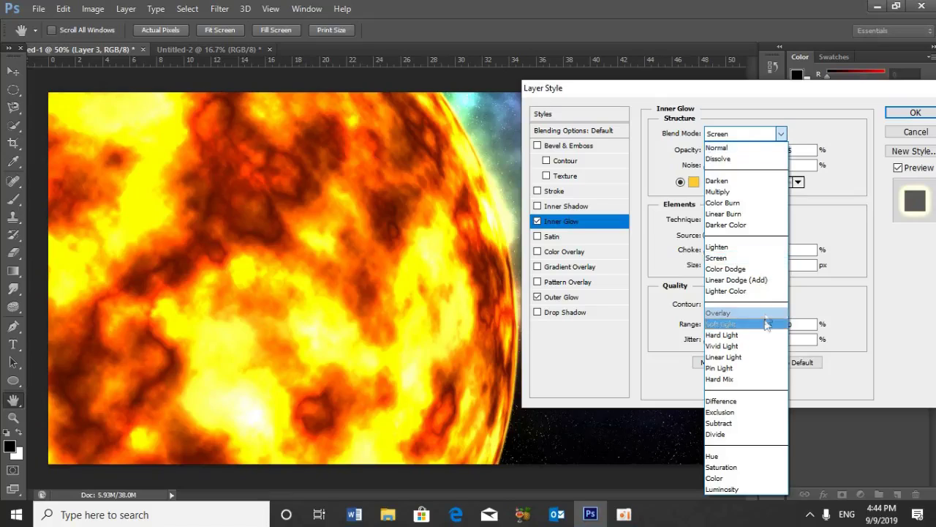
click(758, 336)
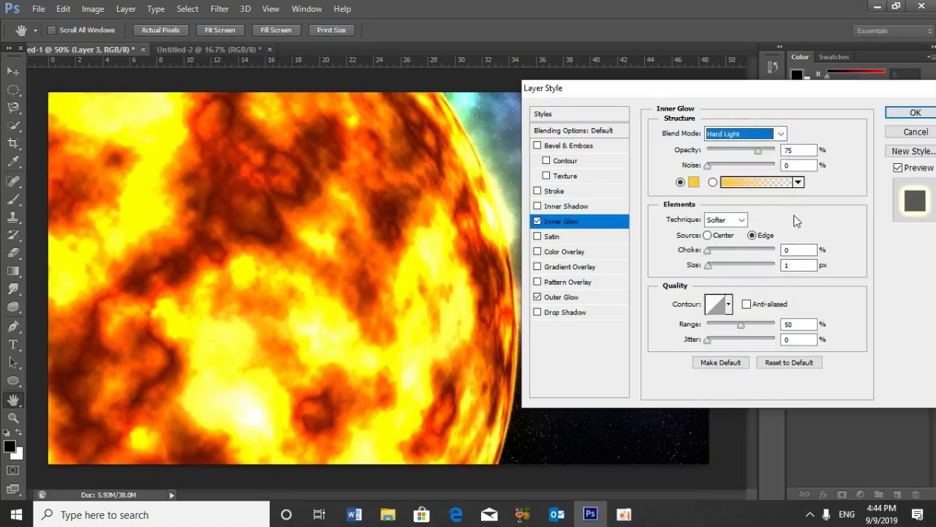
Set inner glow opacity to 100% and size to 80 px, then apply the styles.
double_click(798, 150)
text(100)
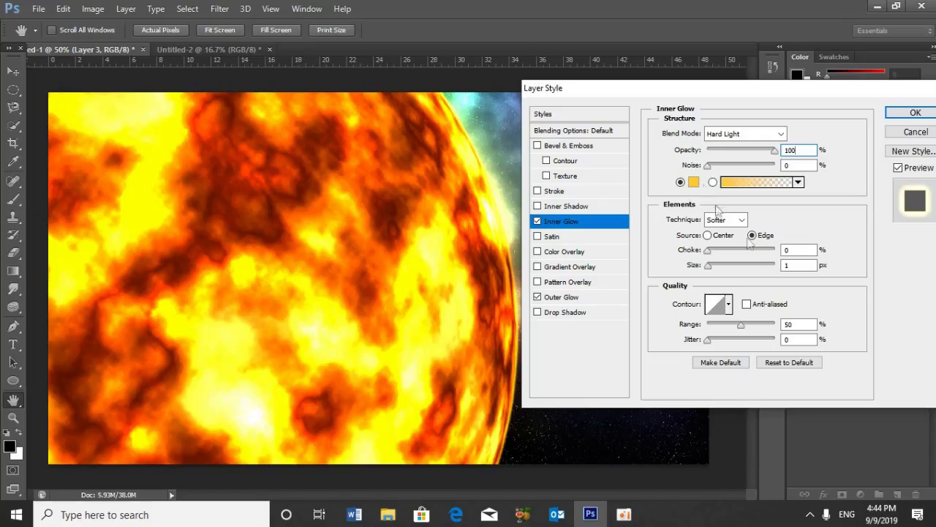
double_click(812, 265)
text(80)
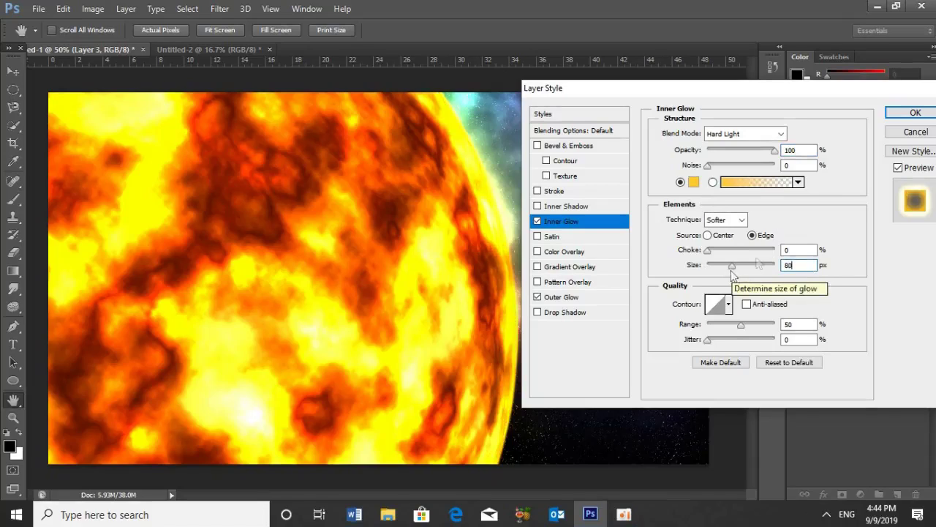
click(900, 117)
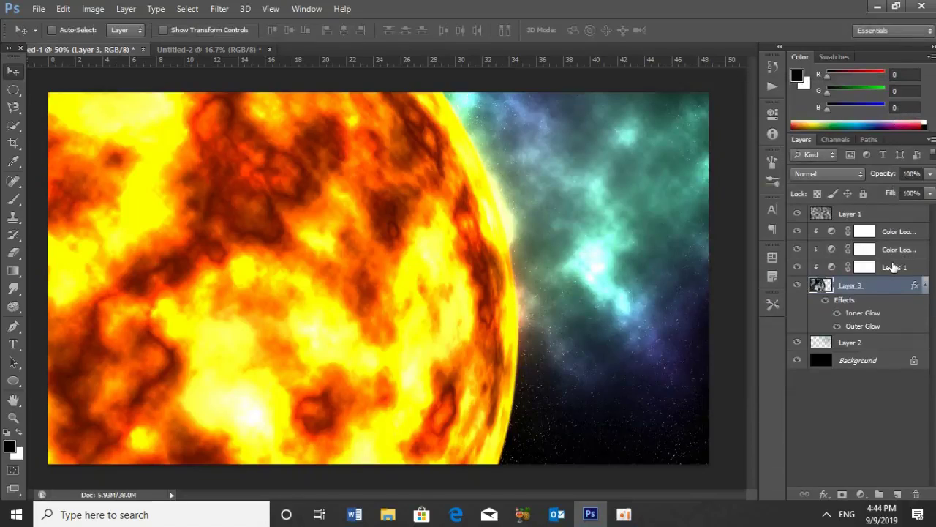
Select Layer 2 and set the Brush tool size from 700 to 175 px.
click(850, 346)
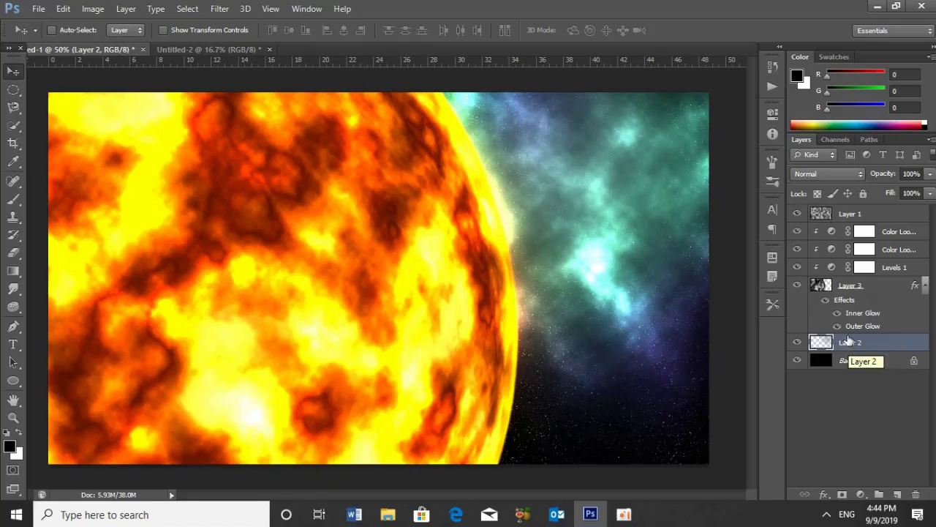
click(10, 201)
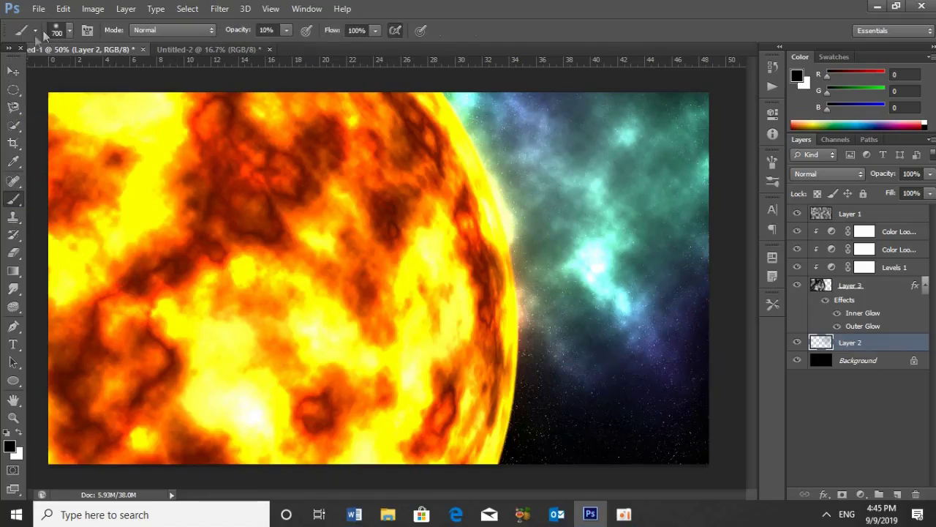
click(70, 29)
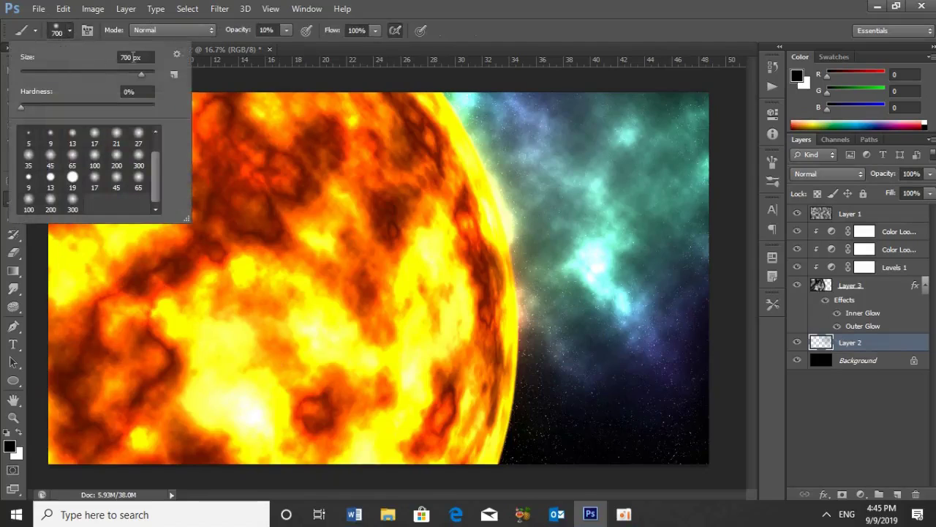
drag(133, 56, 82, 56)
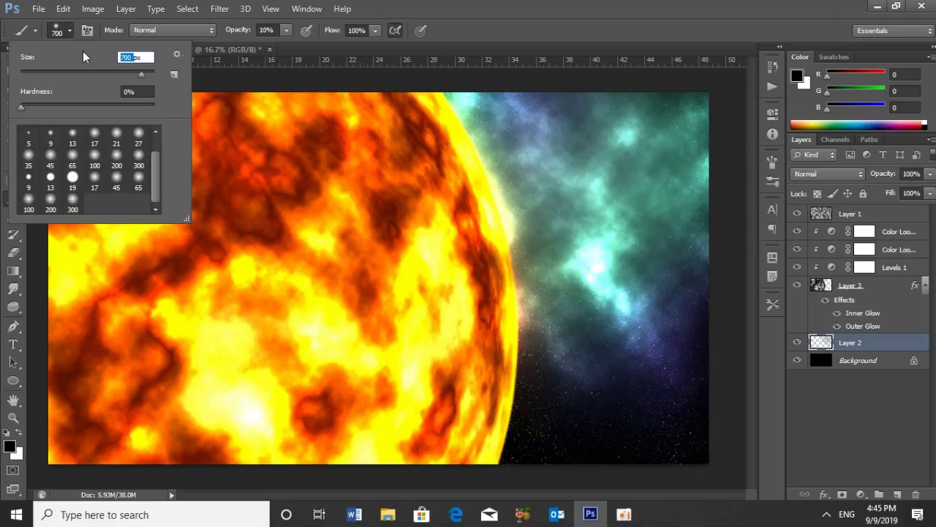
text(175)
click(14, 452)
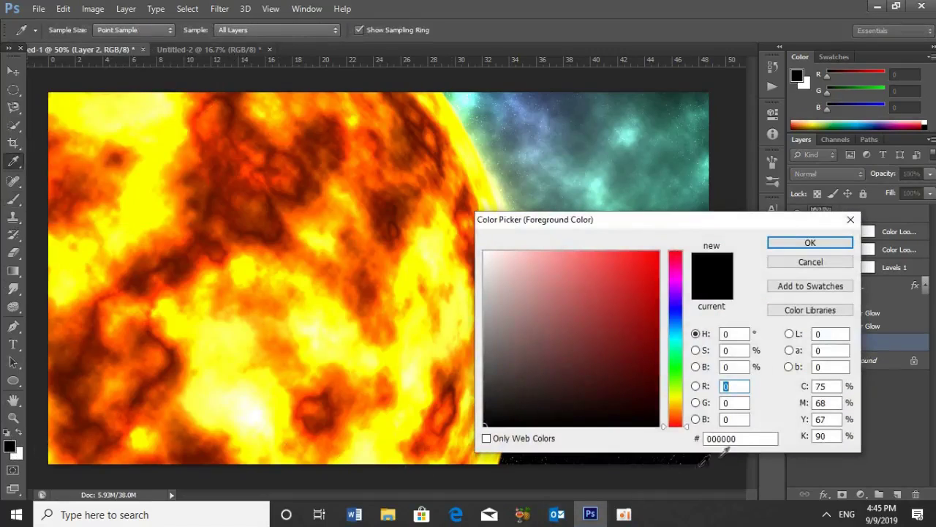
Set the foreground colour to bright yellow, hex ffea3f (R255 G234 B63).
click(740, 439)
text(ff)
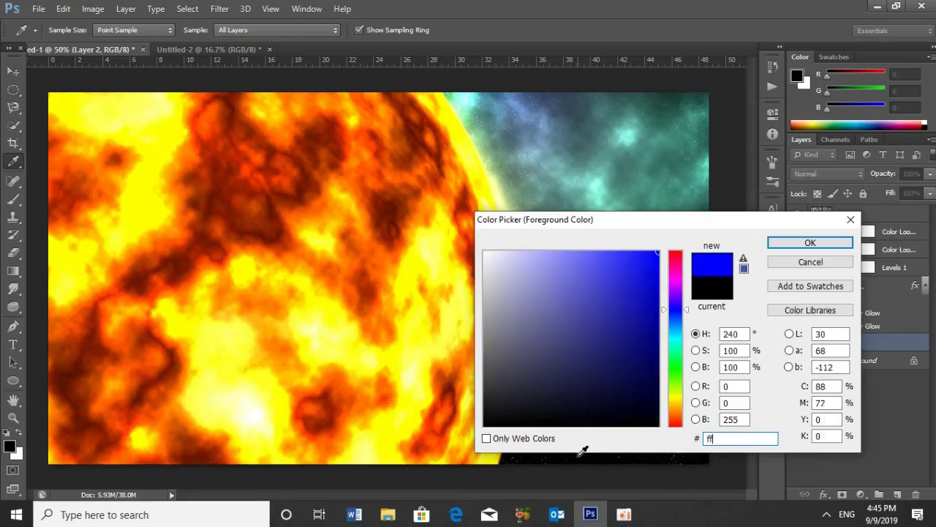
text(ea)
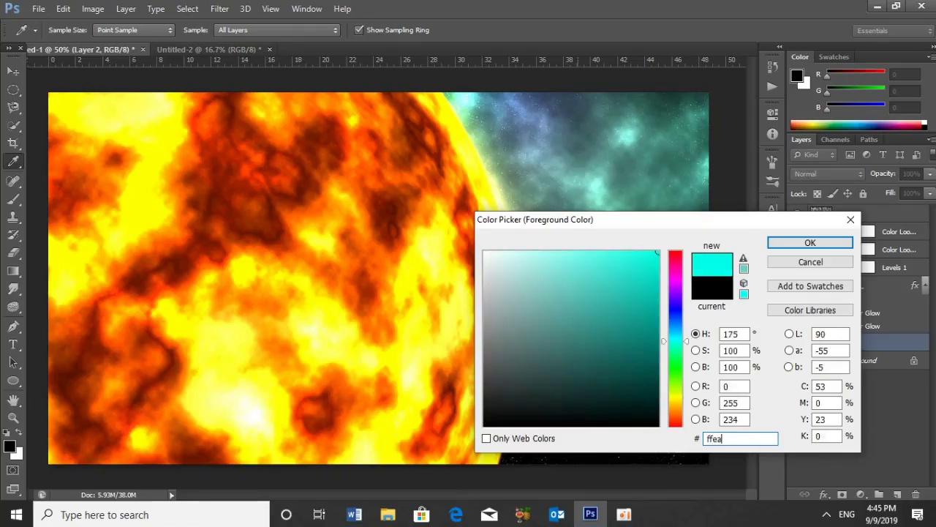
text(3)
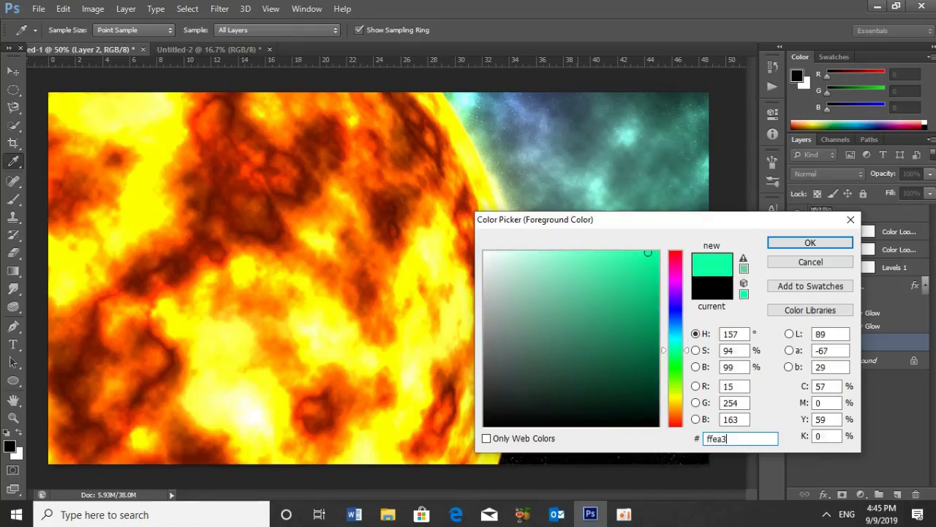
text(f)
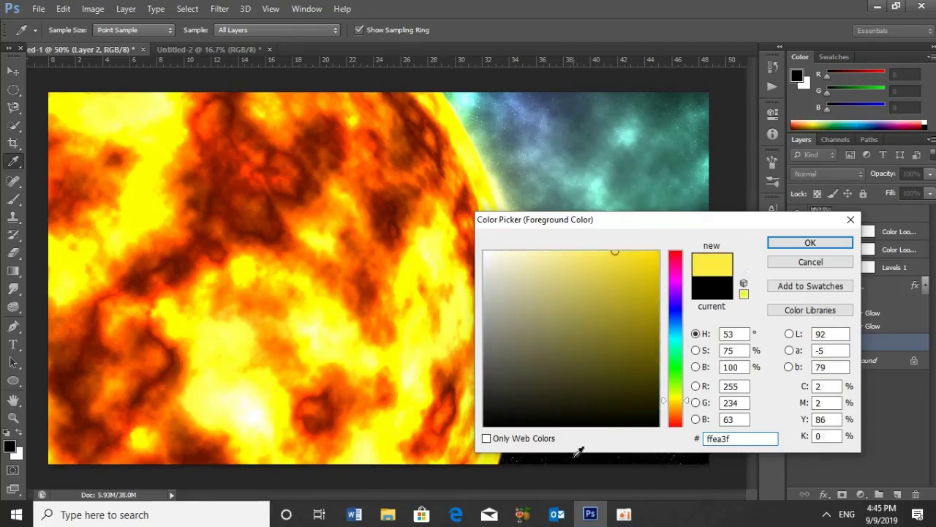
click(795, 245)
key(b)
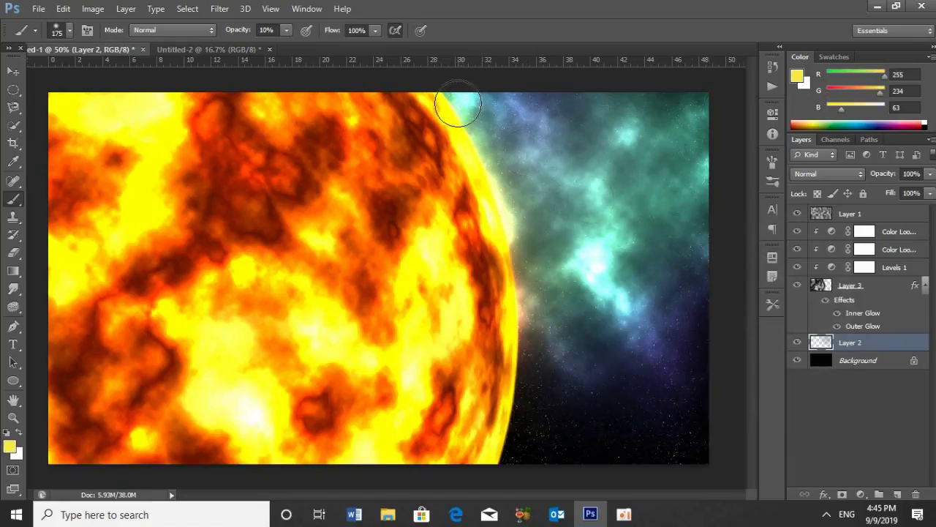
Paint a soft yellow stroke along the sun's upper-right rim on Layer 2.
mouse_move(449, 98)
mouse_down()
mouse_move(512, 219)
mouse_move(532, 351)
mouse_move(525, 419)
mouse_move(502, 443)
mouse_up()
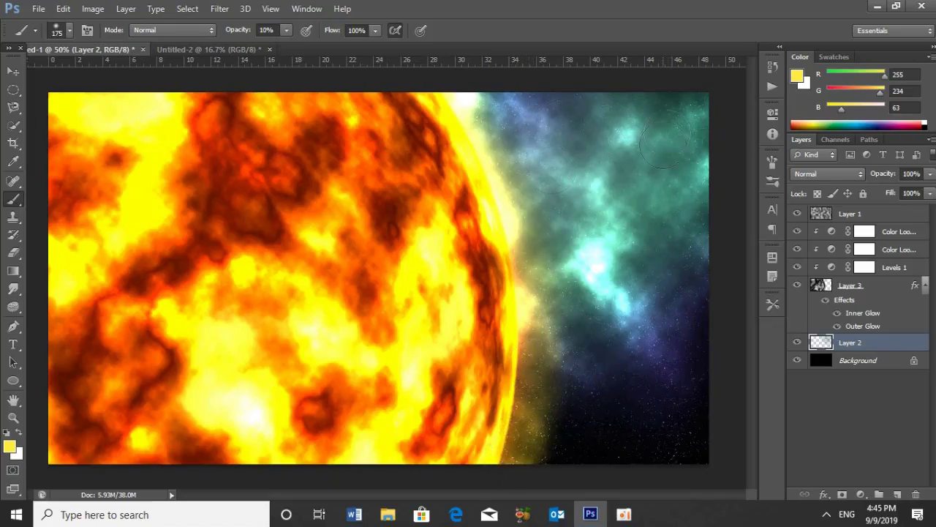